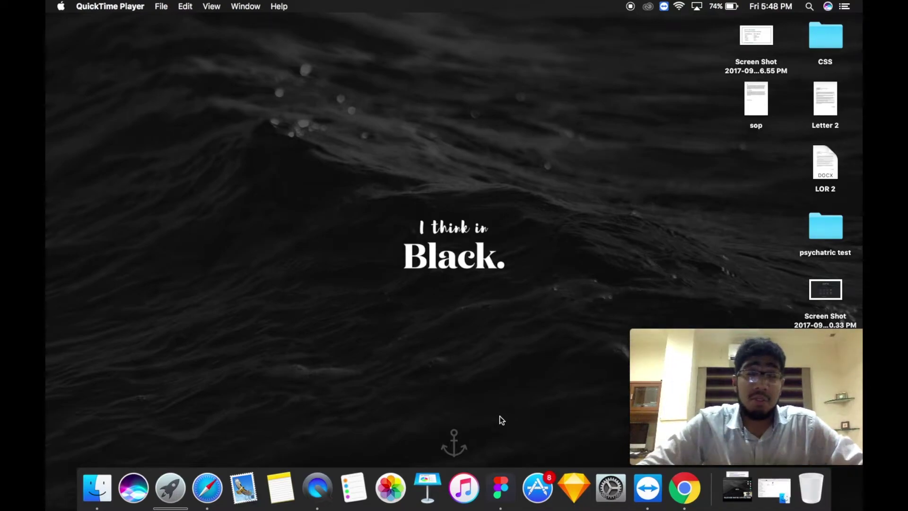
# Switch to Figma and add an iPhone 8 frame to the empty canvas.
pyautogui.click(503, 486)
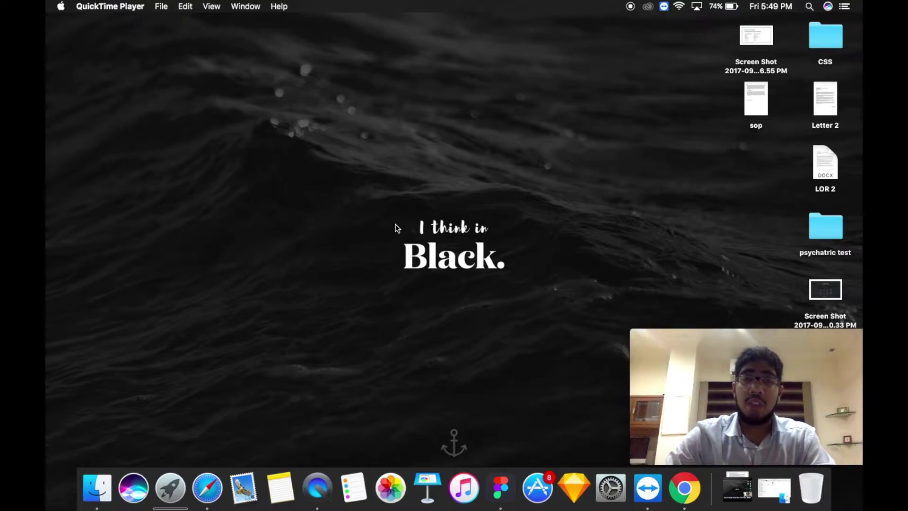
pyautogui.hotkey('ctrl', 'Right')
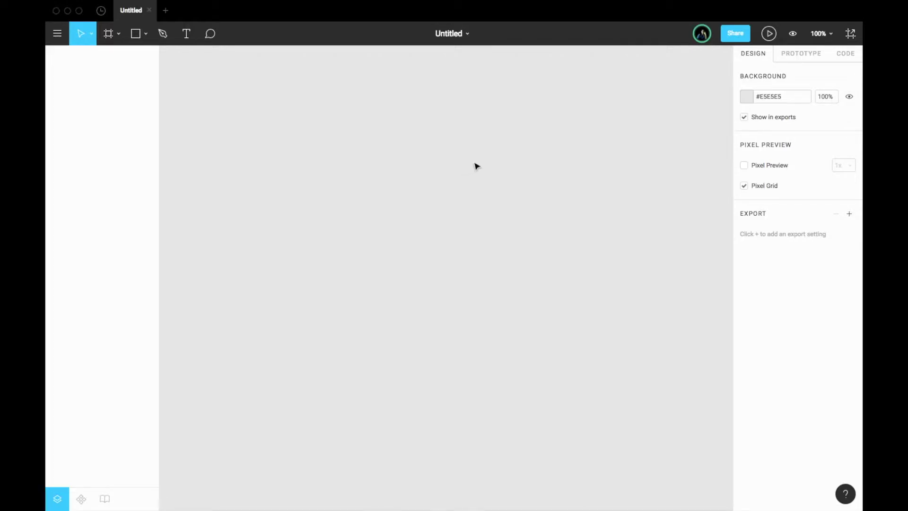
pyautogui.press('f')
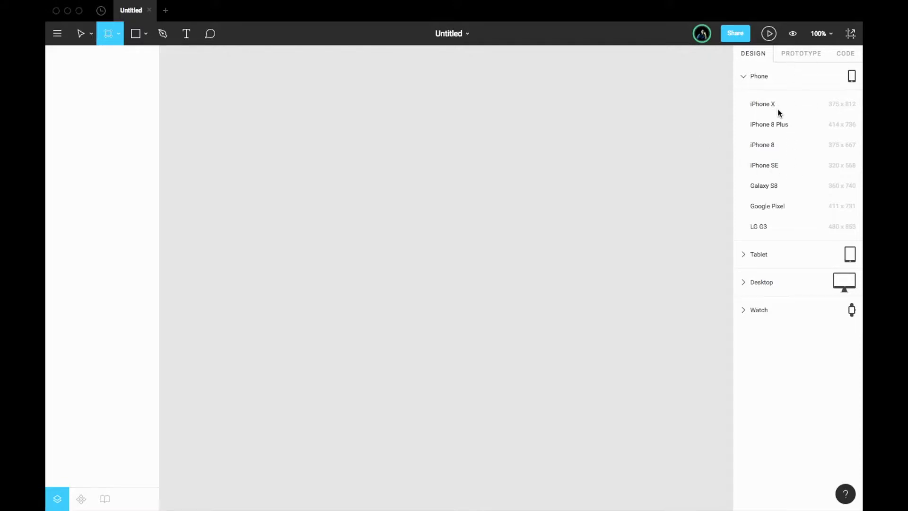
pyautogui.click(772, 144)
pyautogui.scroll(2, 463, 118)
pyautogui.click(418, 76)
pyautogui.click(379, 91)
pyautogui.hscroll(4, 414, 178)
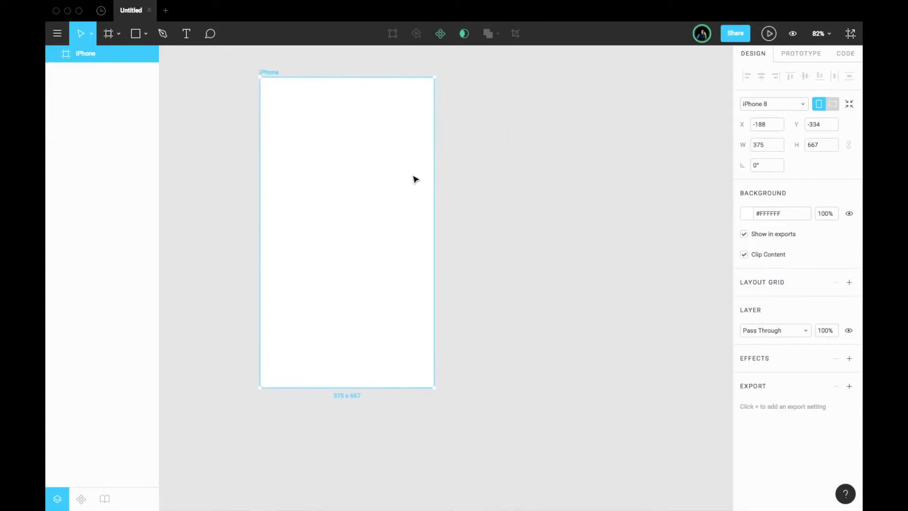
pyautogui.hscroll(-3, 415, 179)
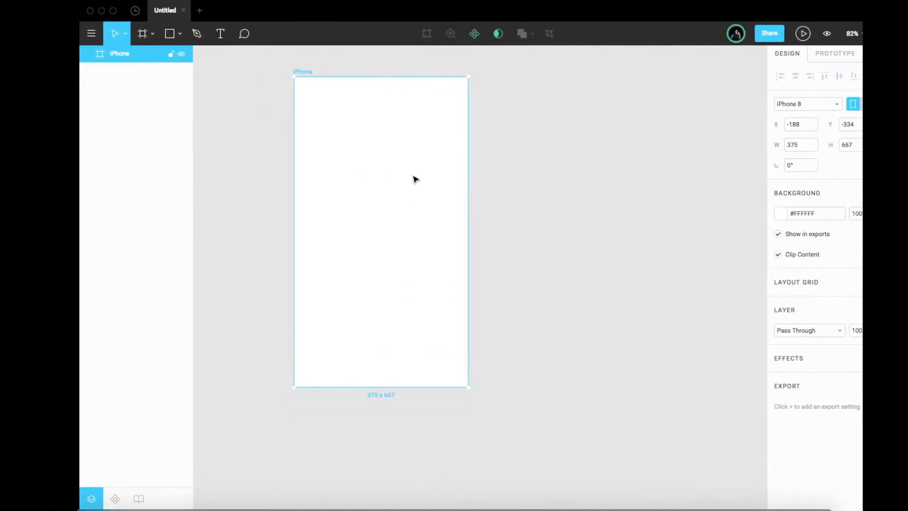
pyautogui.hscroll(-3, 415, 180)
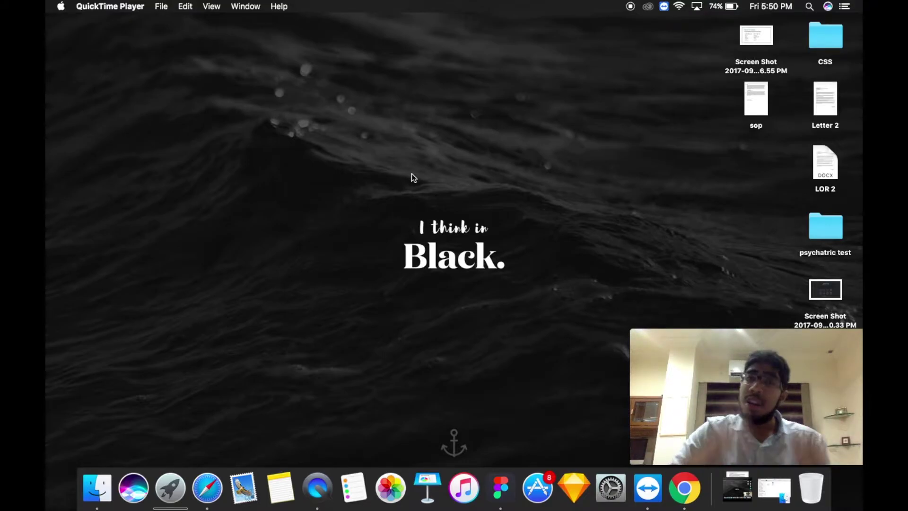
pyautogui.hotkey('ctrl', 'Right')
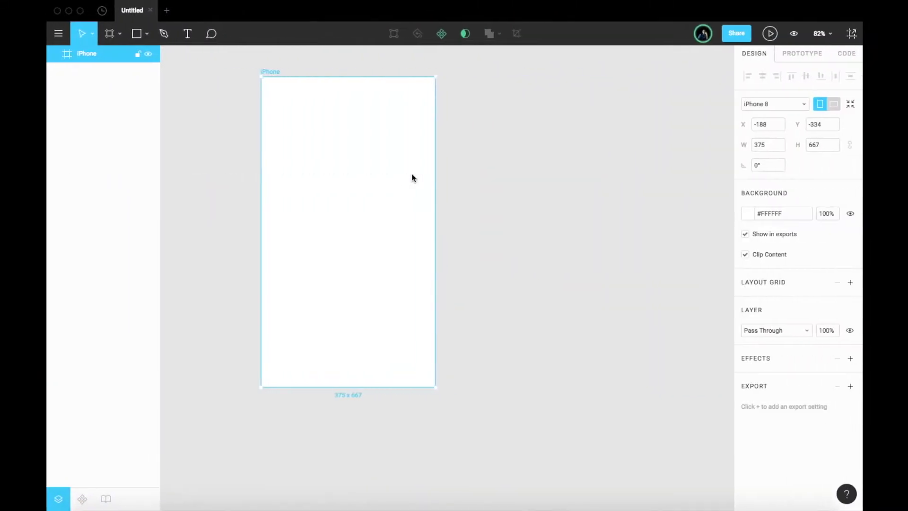
# Draw a rectangle about 315 × 33 in the frame's lower half and place a duplicate about 232 wide just below it.
pyautogui.moveTo(274, 78)
pyautogui.mouseDown()
pyautogui.moveTo(265, 110)
pyautogui.moveTo(339, 154)
pyautogui.moveTo(402, 148)
pyautogui.moveTo(381, 276)
pyautogui.moveTo(387, 296)
pyautogui.moveTo(420, 297)
pyautogui.moveTo(399, 298)
pyautogui.moveTo(395, 319)
pyautogui.moveTo(373, 311)
pyautogui.mouseUp()
pyautogui.press('r')
pyautogui.press('super+d')
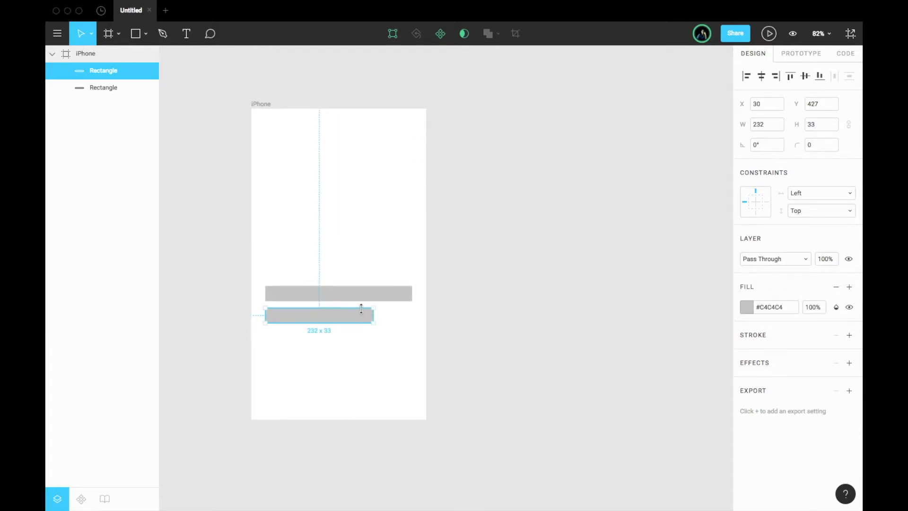
# Group the two bars and set their fill to #C2C2C2.
pyautogui.keyDown('shift'); pyautogui.click(365, 299); pyautogui.keyUp('shift')
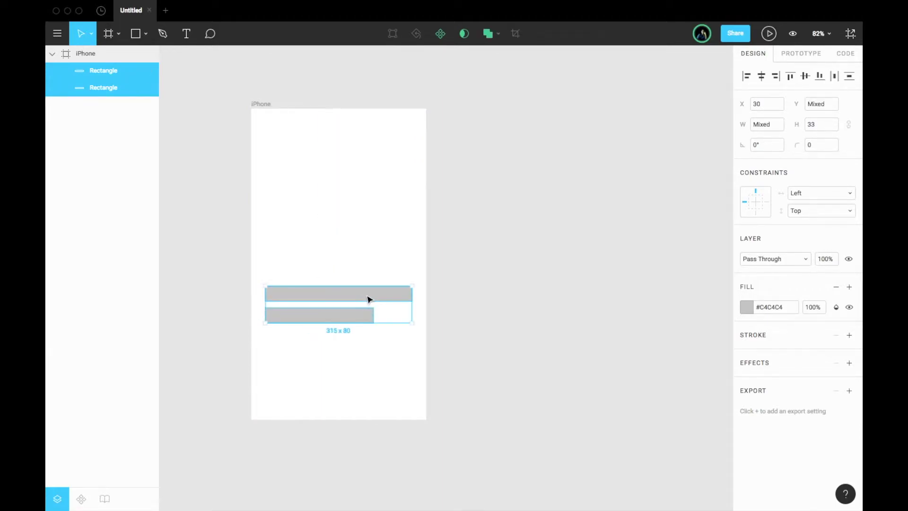
pyautogui.hotkey('ctrl', 'g')
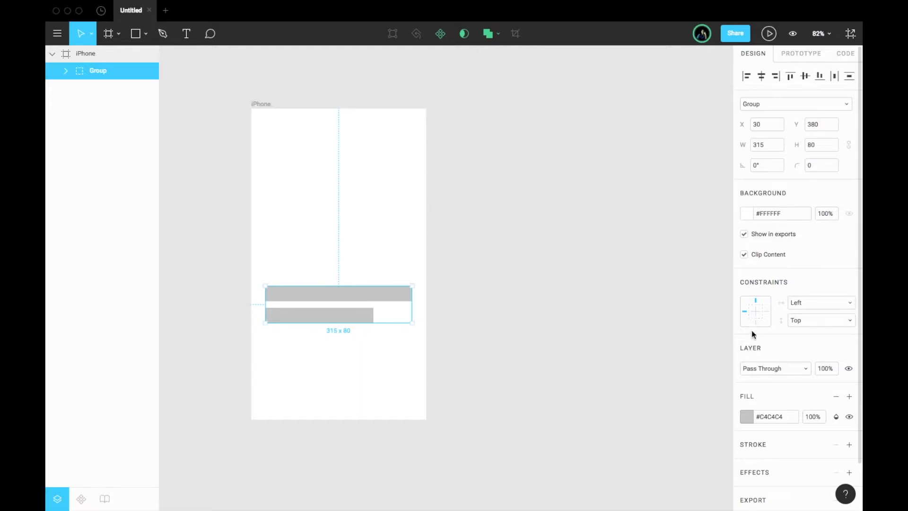
pyautogui.click(751, 421)
pyautogui.write('C2C2C2')
pyautogui.press('Return')
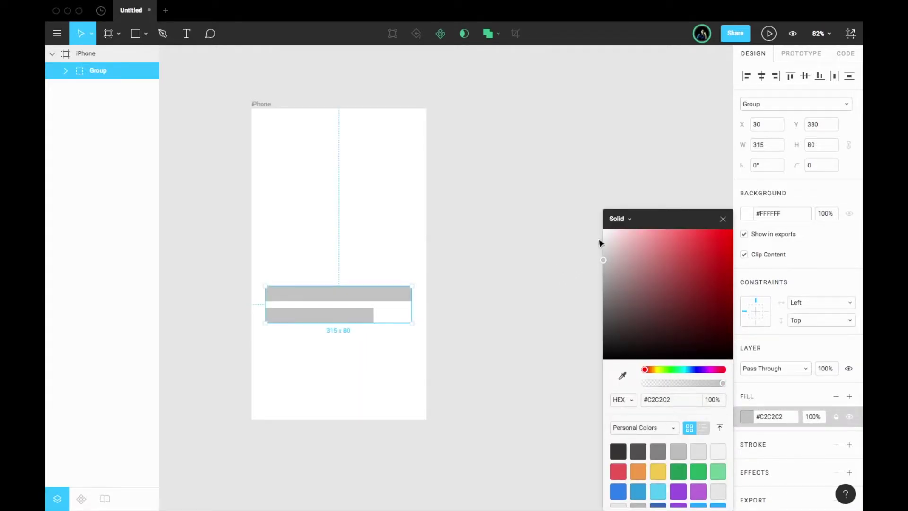
pyautogui.click(723, 219)
# Draw a button rectangle about 198 × 64 below the grouped bars.
pyautogui.click(272, 383)
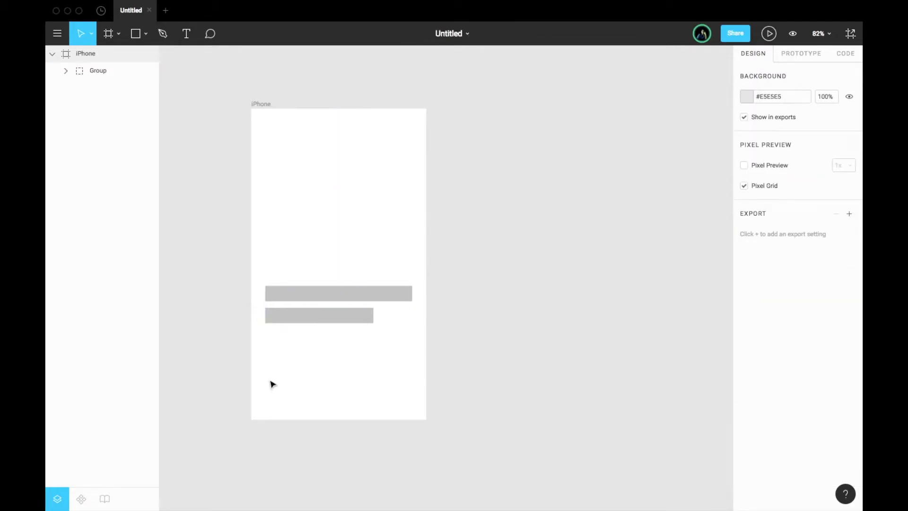
pyautogui.press('r')
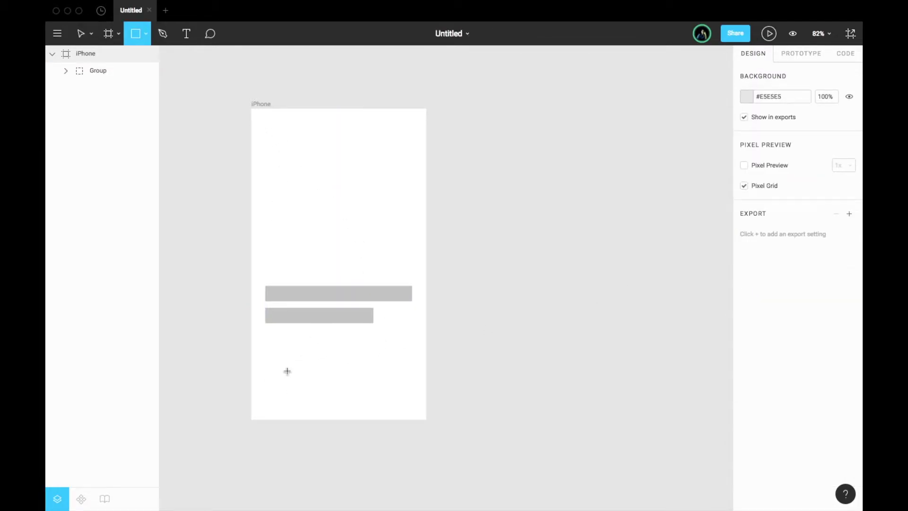
pyautogui.moveTo(274, 339)
pyautogui.mouseDown()
pyautogui.moveTo(330, 387)
pyautogui.moveTo(366, 368)
pyautogui.mouseUp()
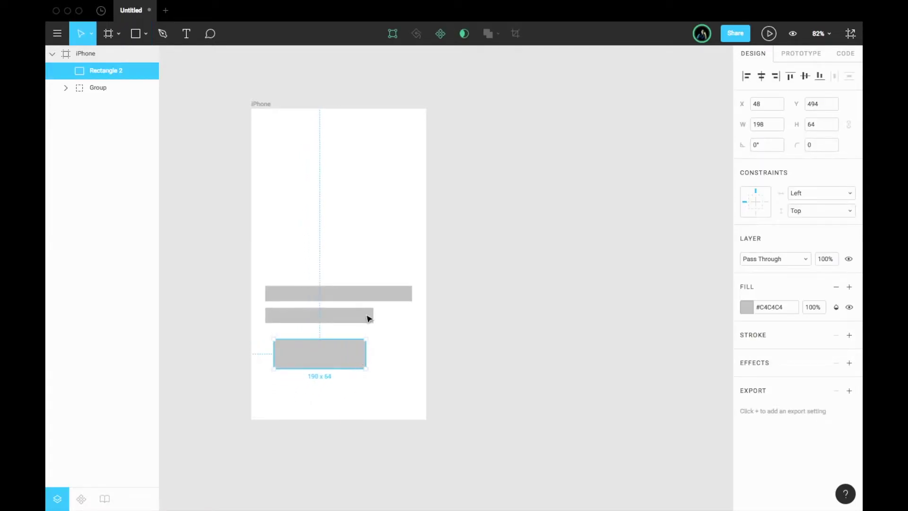
# Slim the group's lower bar to a 315 × 10 text line and duplicate it below as a 232-wide line.
pyautogui.click(367, 316)
pyautogui.doubleClick(368, 316)
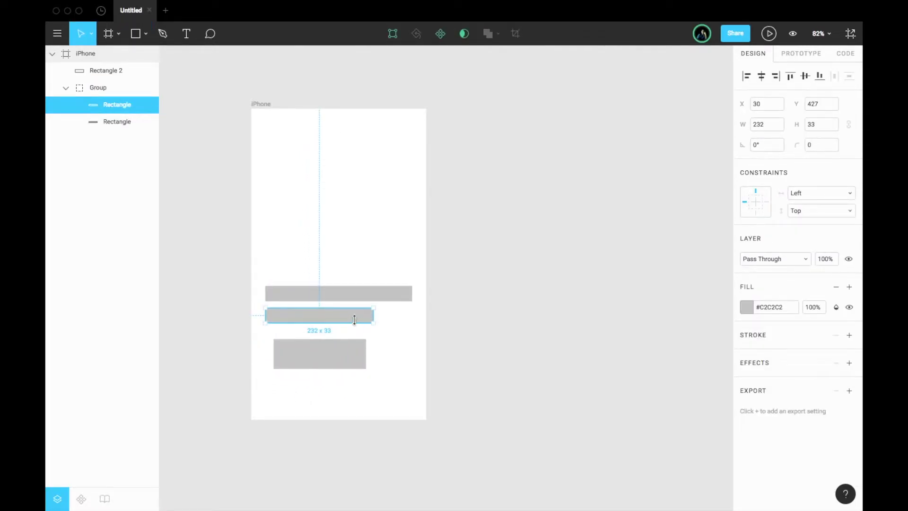
pyautogui.moveTo(354, 321); pyautogui.dragTo(354, 312)
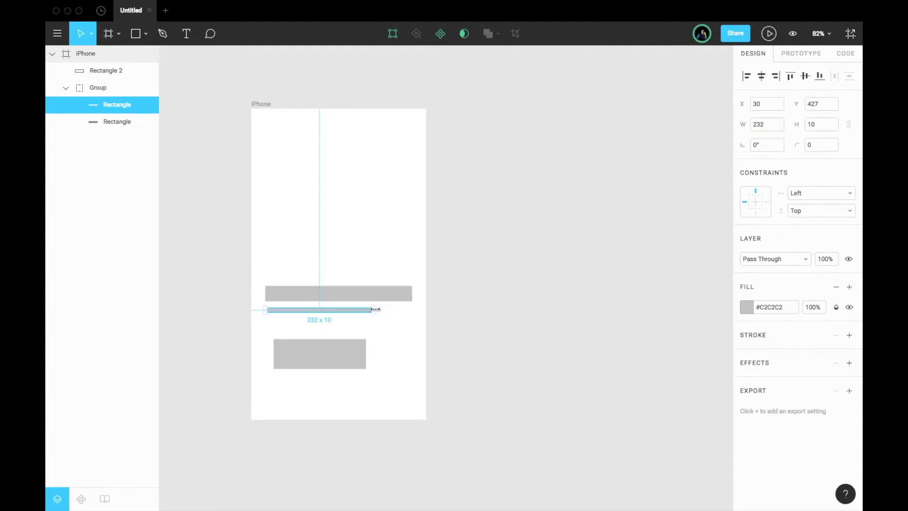
pyautogui.scroll(5, 377, 309)
pyautogui.moveTo(373, 311); pyautogui.dragTo(418, 327)
pyautogui.hotkey('ctrl', 'd')
pyautogui.scroll(-1, 439, 317)
pyautogui.keyDown('shift'); pyautogui.click(415, 316); pyautogui.keyUp('shift')
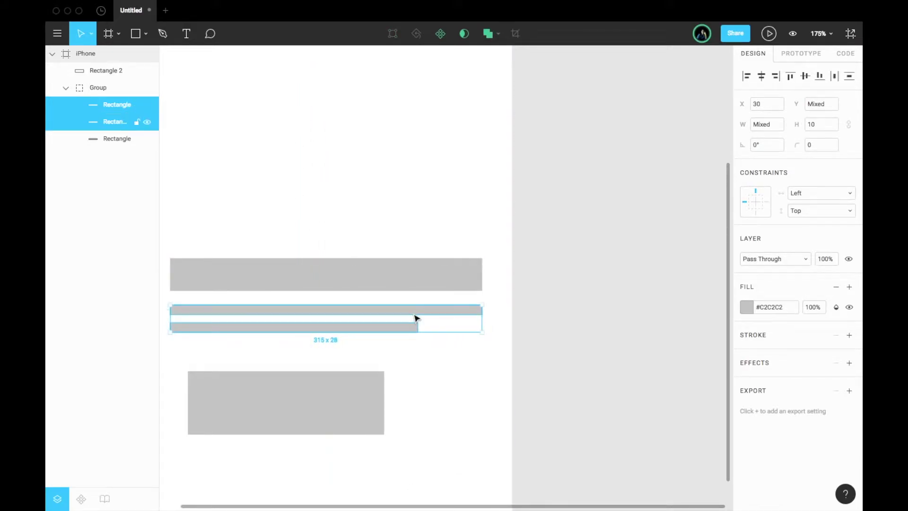
# Lighten the fill of both thin text lines to #DDDDDD.
pyautogui.click(747, 307)
pyautogui.moveTo(610, 259); pyautogui.dragTo(593, 248)
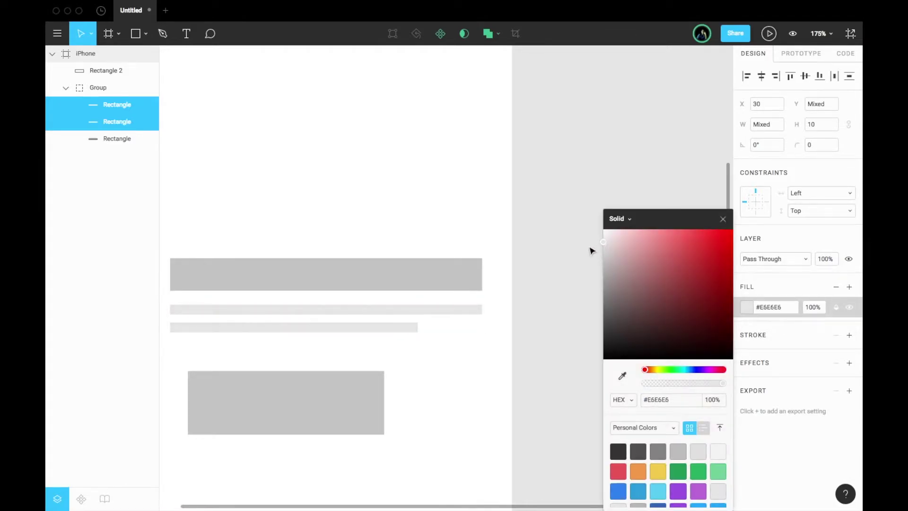
pyautogui.click(723, 219)
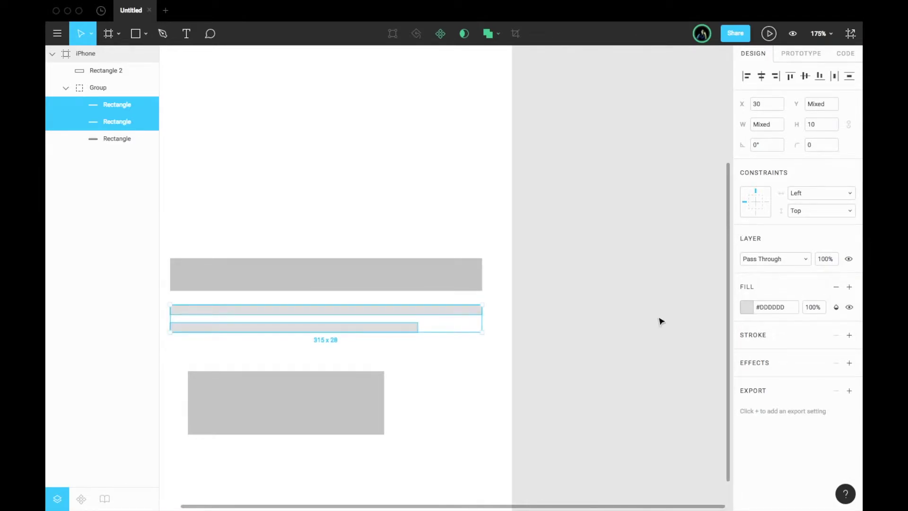
pyautogui.click(658, 319)
# Centre the button rectangle horizontally in the frame at X 88, Y 500.
pyautogui.scroll(-5, 659, 318)
pyautogui.moveTo(465, 372); pyautogui.dragTo(484, 374)
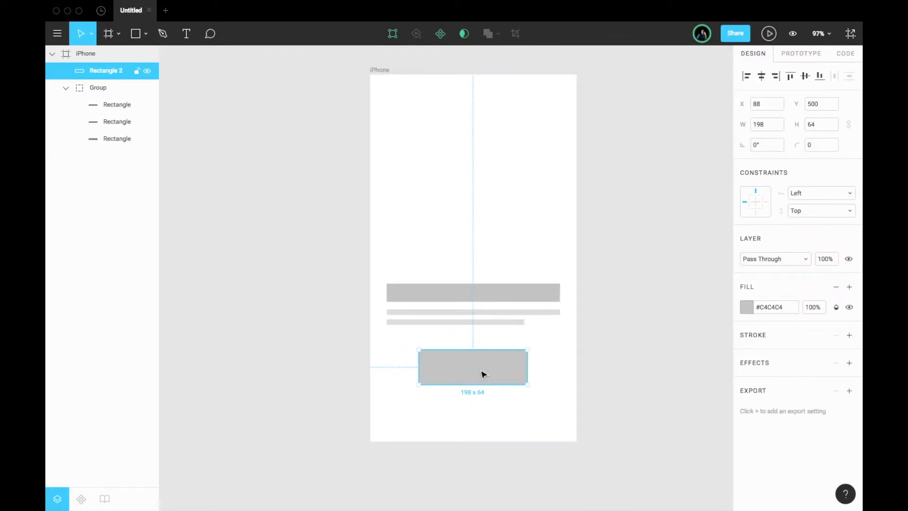
pyautogui.click(502, 180)
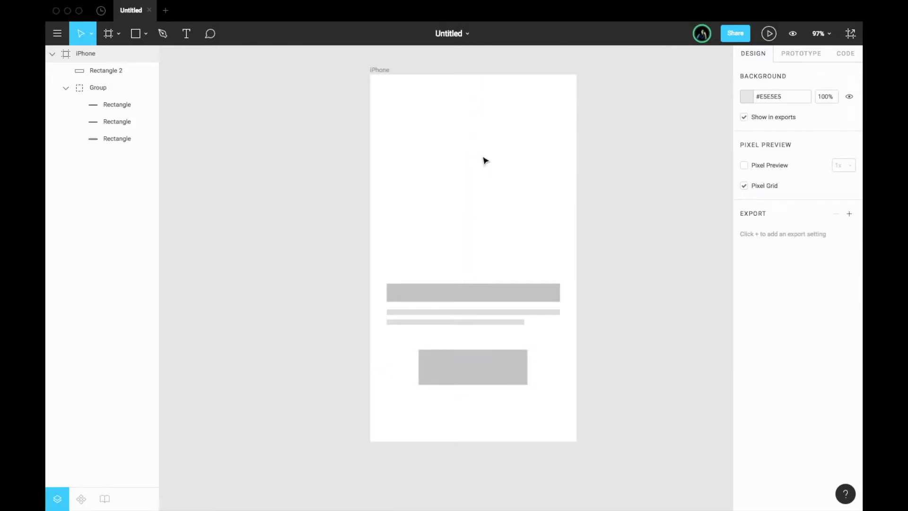
# Darken the button rectangle's fill to #BFBFBF.
pyautogui.click(475, 365)
pyautogui.click(746, 307)
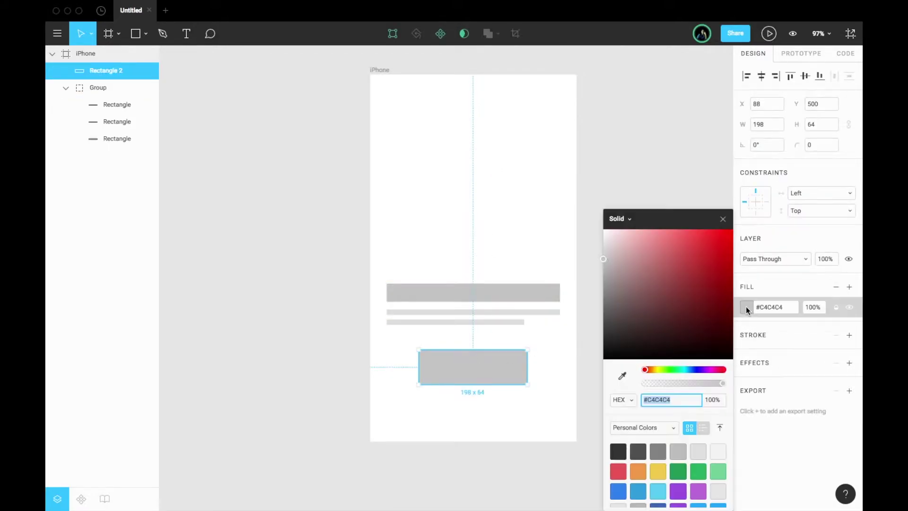
pyautogui.moveTo(609, 269); pyautogui.dragTo(602, 266)
pyautogui.click(723, 220)
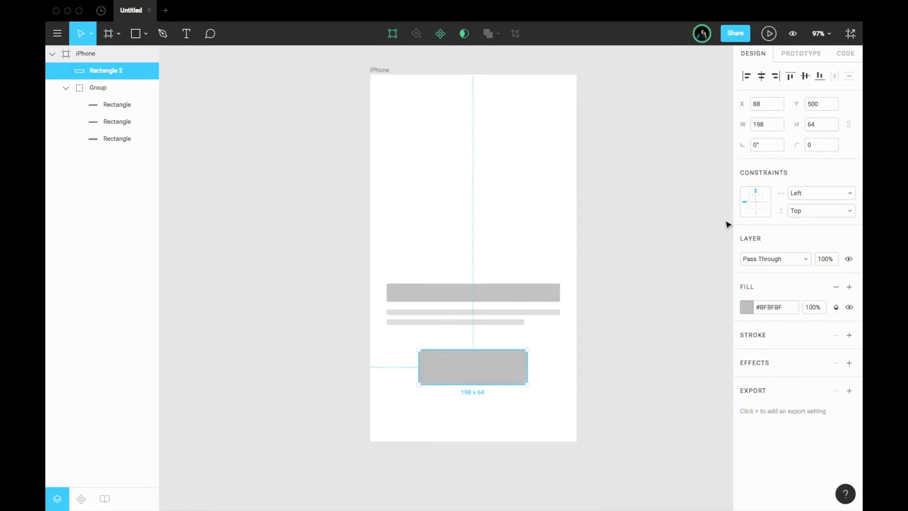
pyautogui.click(666, 242)
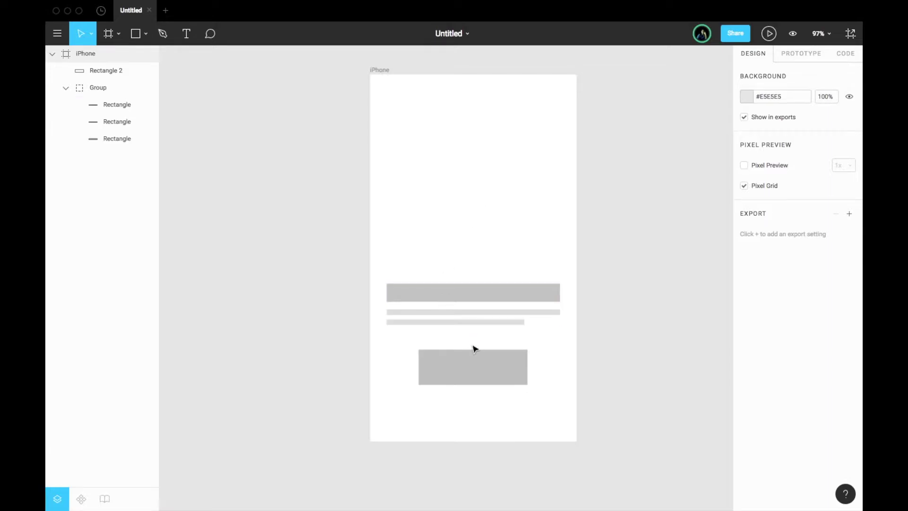
# Duplicate the whole iPhone frame to place a second screen beside it.
pyautogui.click(475, 367)
pyautogui.click(477, 162)
pyautogui.click(385, 69)
pyautogui.hotkey('ctrl', 'd')
pyautogui.click(594, 90)
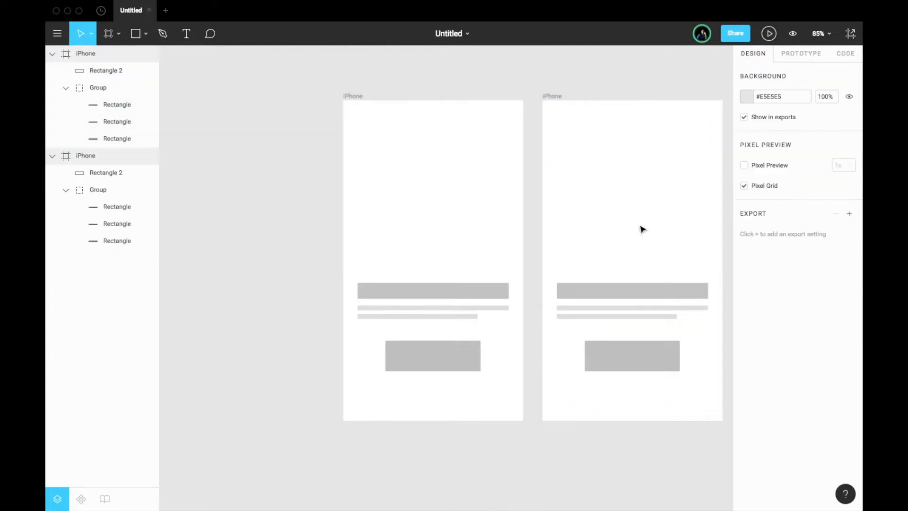
# Delete the text-line group and the button rectangle from the duplicated frame.
pyautogui.click(640, 304)
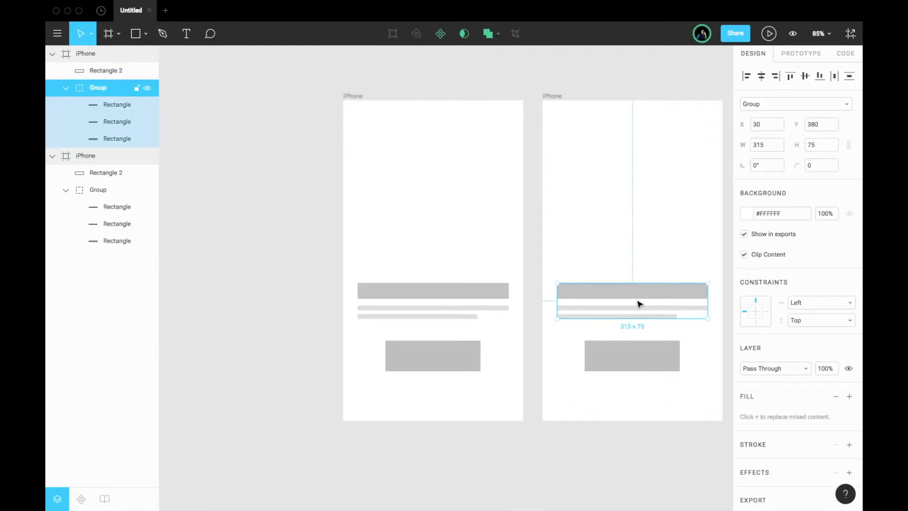
pyautogui.press('Delete')
pyautogui.click(632, 355)
pyautogui.press('Delete')
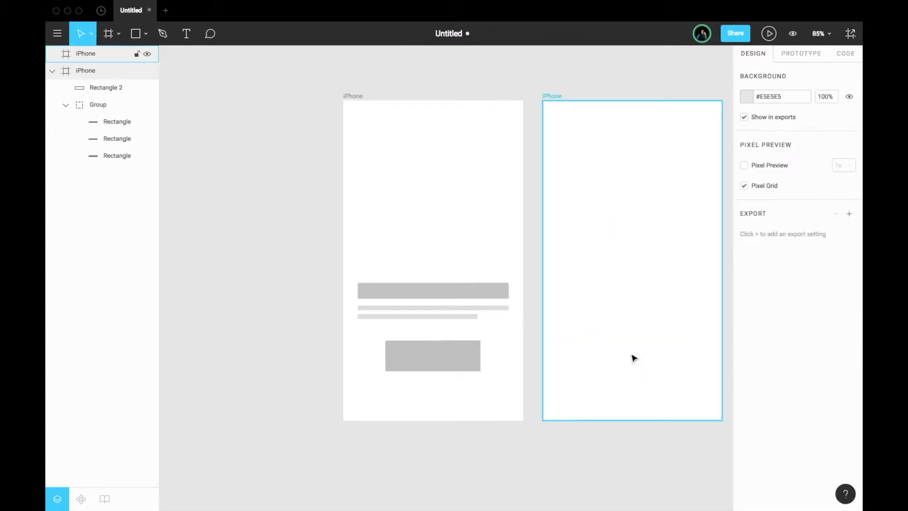
# Draw a rectangle about 261 × 97 in the second frame and move it to X 0, Y 0.
pyautogui.press('r')
pyautogui.moveTo(573, 165)
pyautogui.mouseDown()
pyautogui.moveTo(676, 213)
pyautogui.moveTo(694, 205)
pyautogui.mouseUp()
pyautogui.moveTo(636, 187)
pyautogui.mouseDown()
pyautogui.moveTo(595, 142)
pyautogui.moveTo(600, 119)
pyautogui.moveTo(605, 128)
pyautogui.mouseUp()
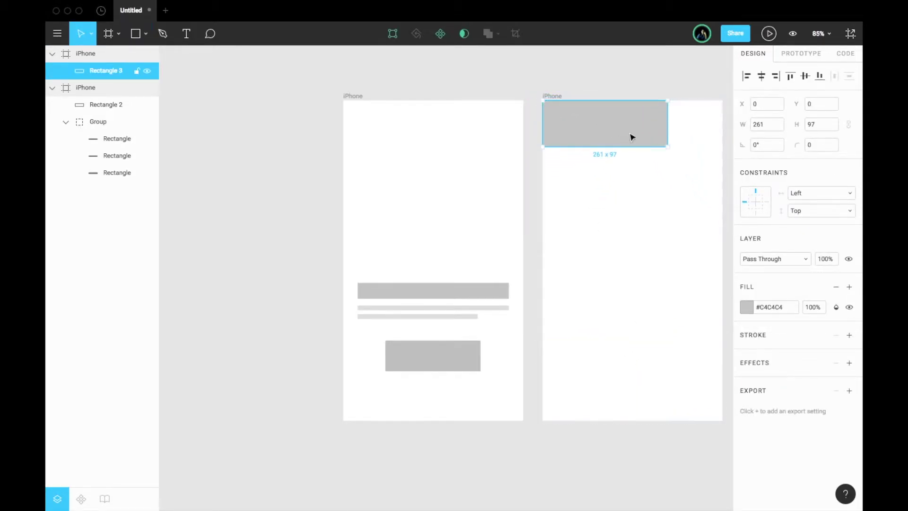
# Resize the rectangle into a shorter full-width header bar and place a duplicate along the frame's bottom edge.
pyautogui.moveTo(665, 129); pyautogui.dragTo(588, 410)
pyautogui.hscroll(3, 728, 128)
pyautogui.hotkey('ctrl', 'd')
# Draw an input field about 258 × 33 inside the bottom bar and fill it with #E4E4E4.
pyautogui.press('r')
pyautogui.moveTo(496, 399)
pyautogui.mouseDown()
pyautogui.moveTo(572, 420)
pyautogui.moveTo(615, 413)
pyautogui.mouseUp()
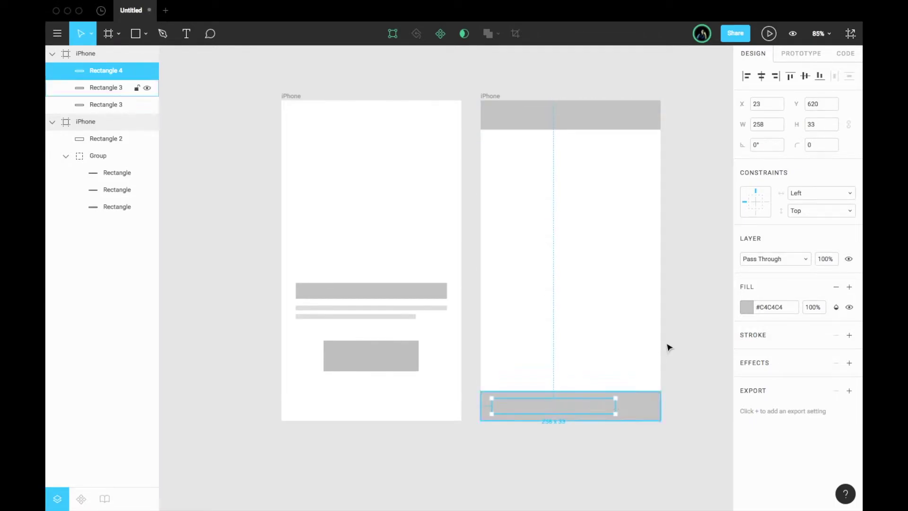
pyautogui.click(747, 306)
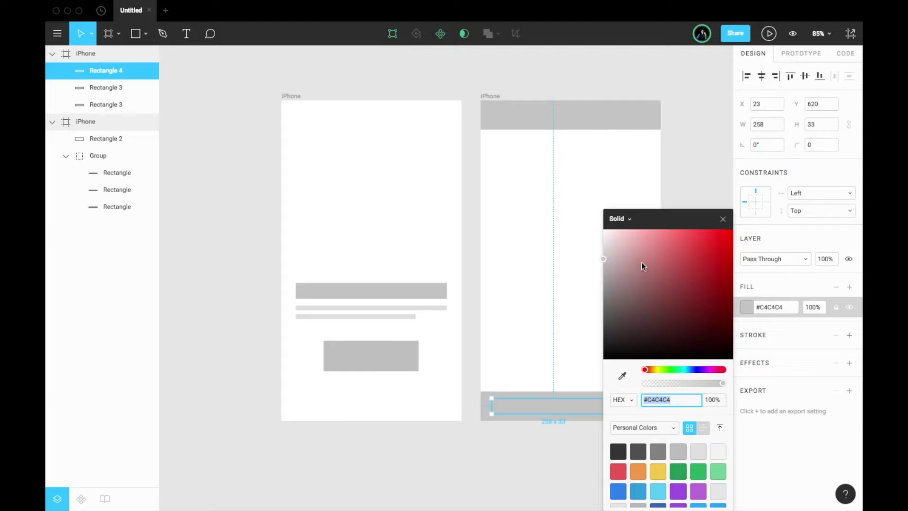
pyautogui.moveTo(617, 258); pyautogui.dragTo(583, 243)
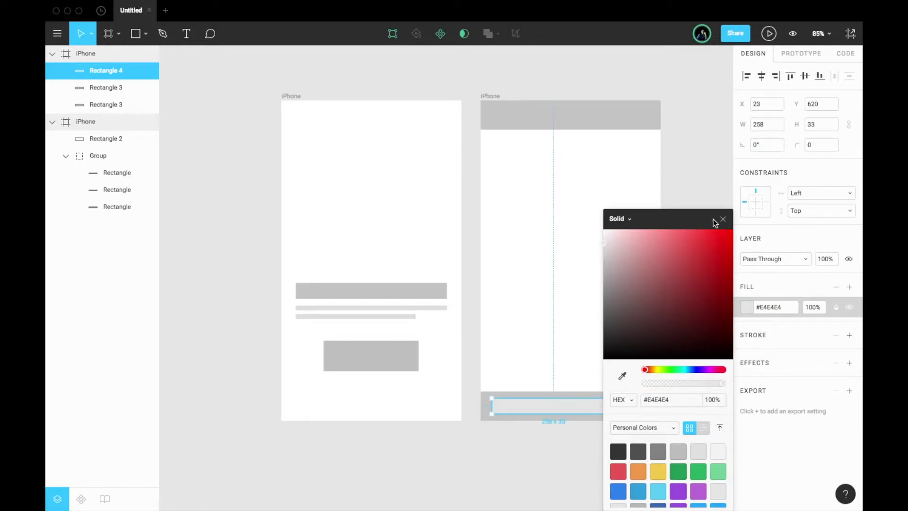
pyautogui.press('Escape')
pyautogui.click(702, 280)
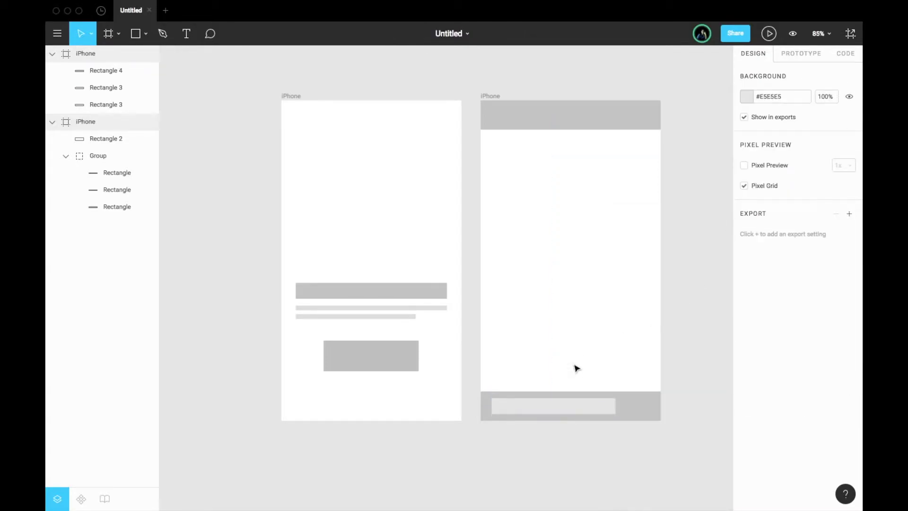
# Add a "SEND" text label beside the input field in the bottom bar and colour it #565656.
pyautogui.press('t')
pyautogui.click(629, 410)
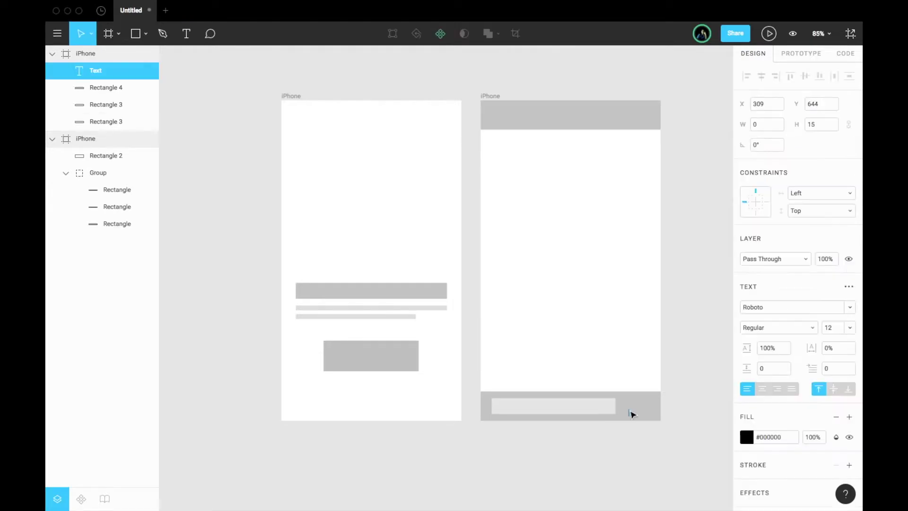
pyautogui.write('SEND')
pyautogui.click(745, 440)
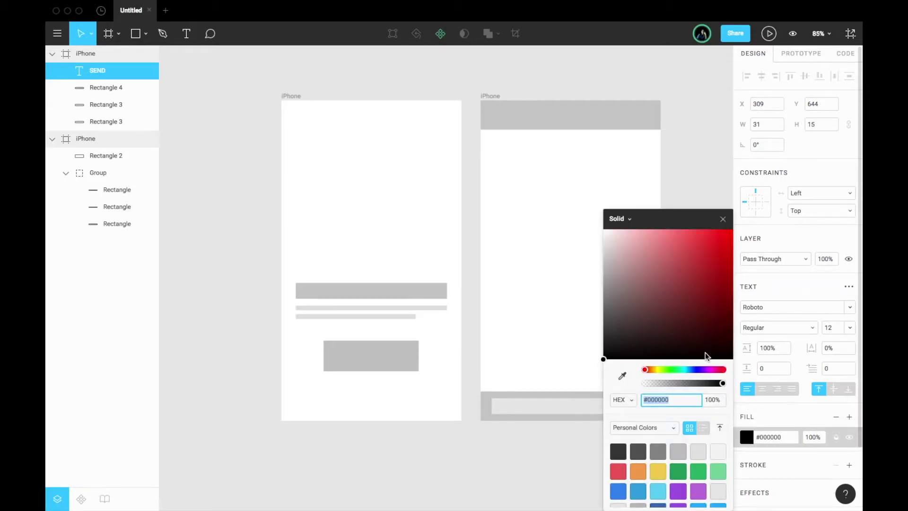
pyautogui.moveTo(655, 329); pyautogui.dragTo(568, 325)
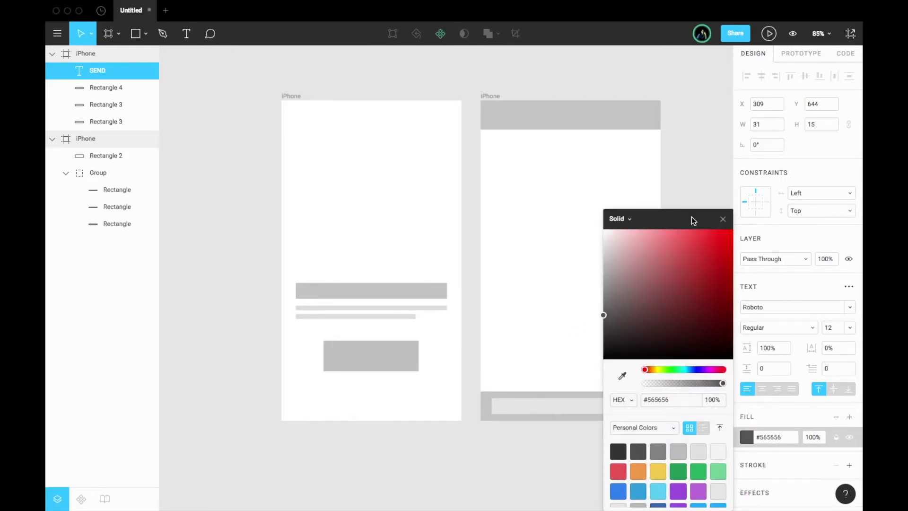
# Move the "SEND" label to about X 313, Y 629 so it sits level with the input field.
pyautogui.click(723, 219)
pyautogui.click(685, 396)
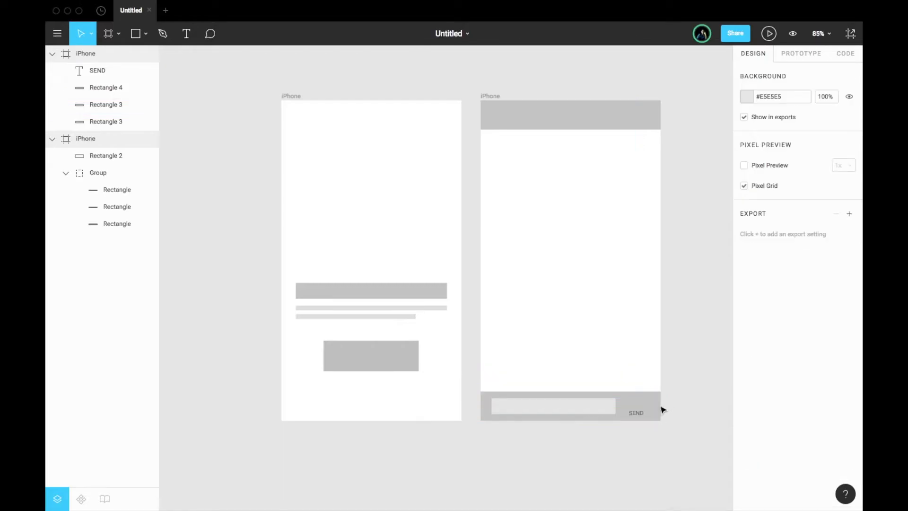
pyautogui.moveTo(635, 413); pyautogui.dragTo(638, 407)
# Draw a 223 × 79 chat bubble below the header and place a duplicate filled #E3E3E3 at about X 134, Y 208.
pyautogui.click(586, 295)
pyautogui.press('r')
pyautogui.moveTo(508, 193)
pyautogui.mouseDown()
pyautogui.moveTo(602, 236)
pyautogui.moveTo(614, 231)
pyautogui.moveTo(553, 189)
pyautogui.moveTo(569, 170)
pyautogui.moveTo(620, 229)
pyautogui.moveTo(608, 222)
pyautogui.mouseUp()
pyautogui.hotkey('ctrl', 'd')
pyautogui.click(744, 305)
pyautogui.moveTo(641, 264); pyautogui.dragTo(596, 252)
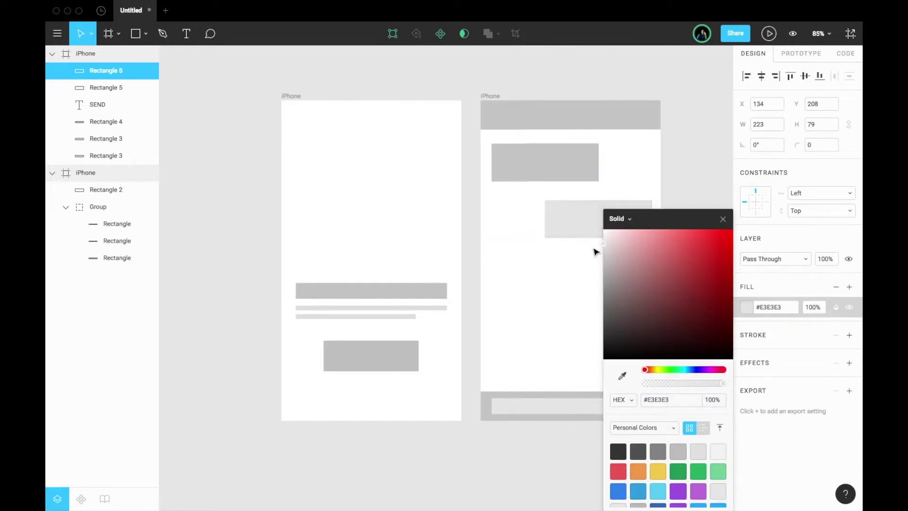
pyautogui.click(723, 218)
pyautogui.click(700, 228)
# Duplicate both chat bubbles together and place the copies below, with the lighter one at about X 121, Y 434.
pyautogui.click(611, 226)
pyautogui.keyDown('shift'); pyautogui.click(578, 180); pyautogui.keyUp('shift')
pyautogui.press('super+d')
pyautogui.moveTo(603, 221); pyautogui.dragTo(596, 329)
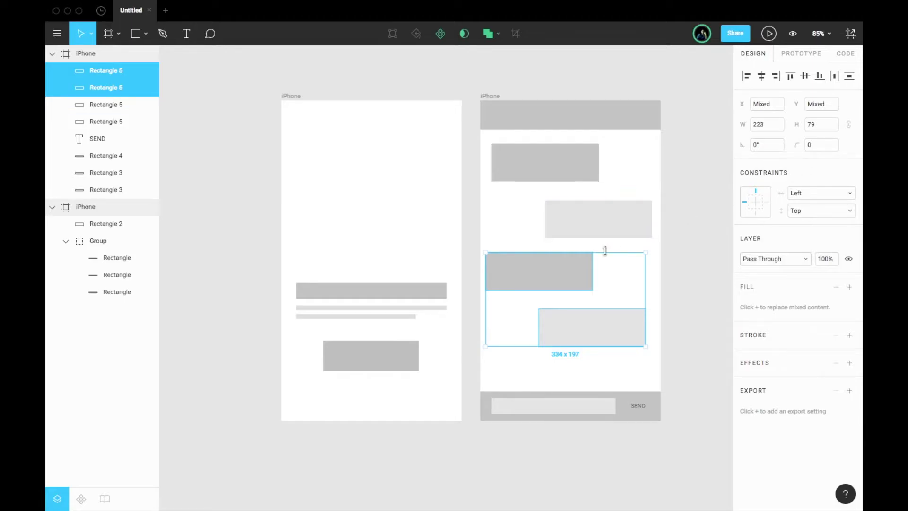
pyautogui.click(668, 303)
pyautogui.moveTo(529, 261)
pyautogui.mouseDown()
pyautogui.moveTo(590, 268)
pyautogui.moveTo(535, 259)
pyautogui.mouseUp()
pyautogui.press('Escape')
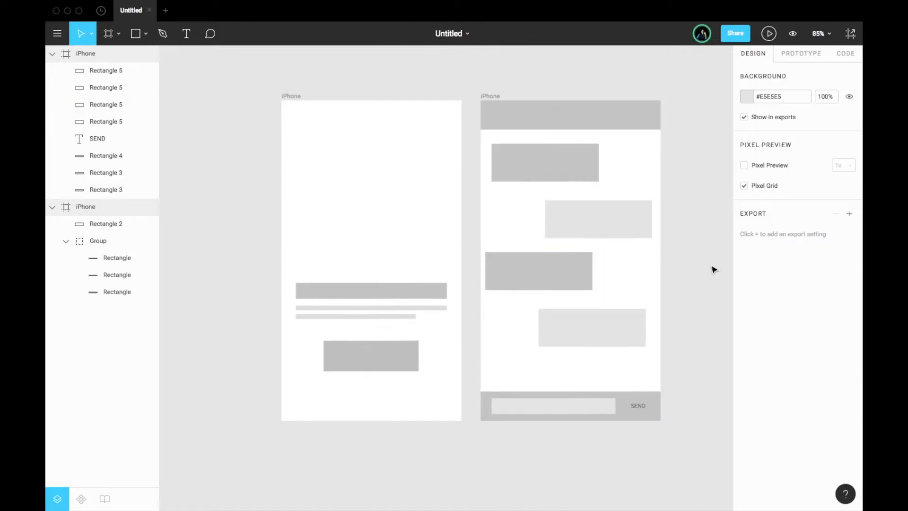
# Duplicate the intro frame twice and line the copies up before the original with 50 px gaps.
pyautogui.click(289, 94)
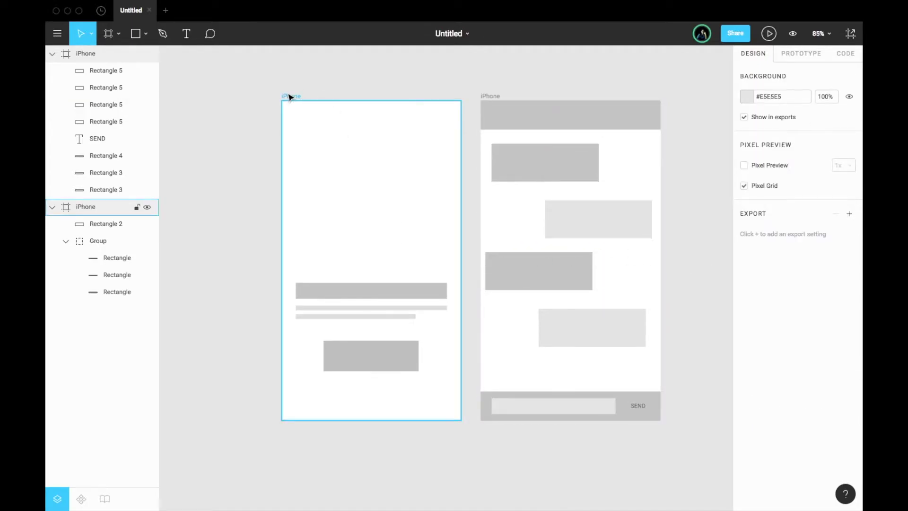
pyautogui.press('super+d')
pyautogui.moveTo(592, 138); pyautogui.dragTo(270, 134)
pyautogui.click(265, 103)
pyautogui.click(268, 130)
pyautogui.hotkey('ctrl', 'd')
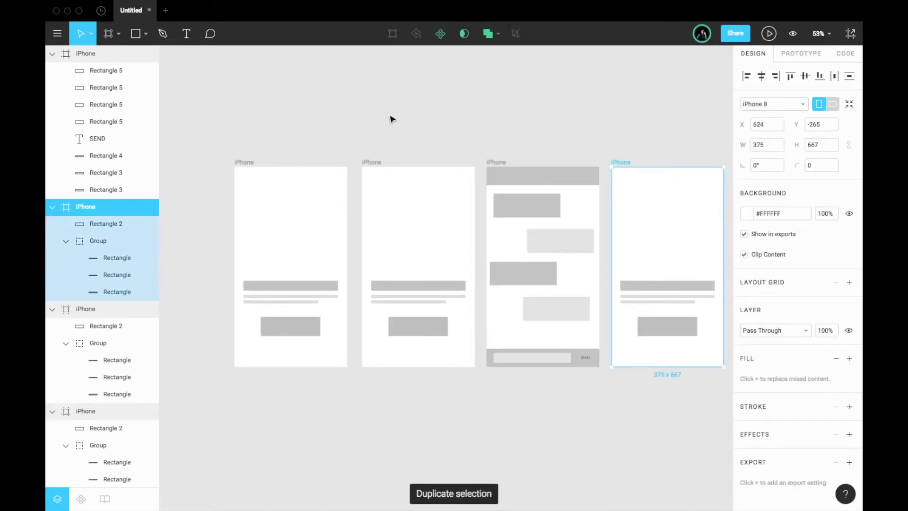
pyautogui.moveTo(626, 164); pyautogui.dragTo(264, 165)
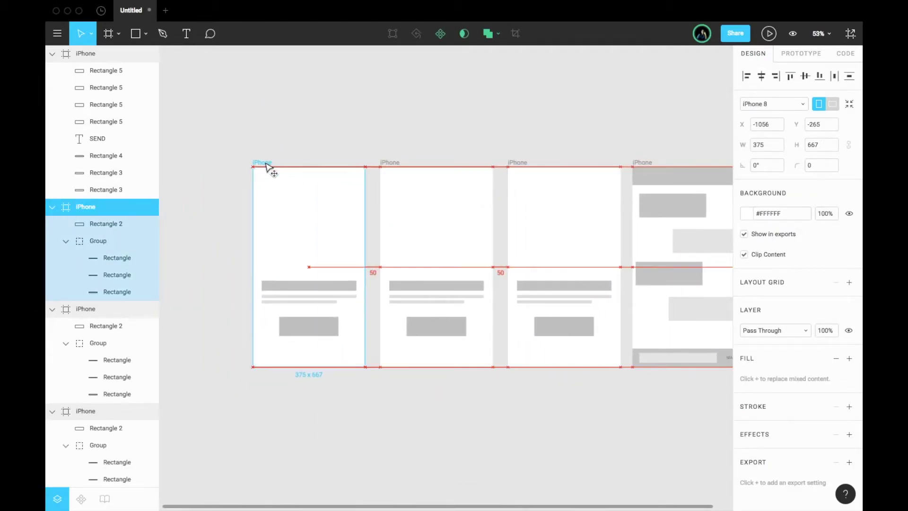
pyautogui.click(310, 129)
# Look over the row of three intro frames and the chat frame.
pyautogui.scroll(-1, 312, 130)
pyautogui.hscroll(1, 312, 129)
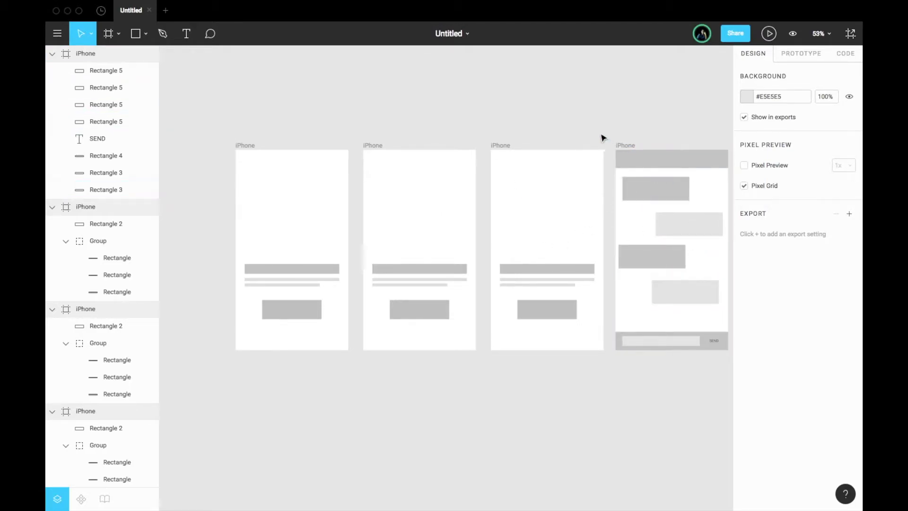
pyautogui.keyDown('ctrl'); pyautogui.scroll(3, 600, 136); pyautogui.keyUp('ctrl')
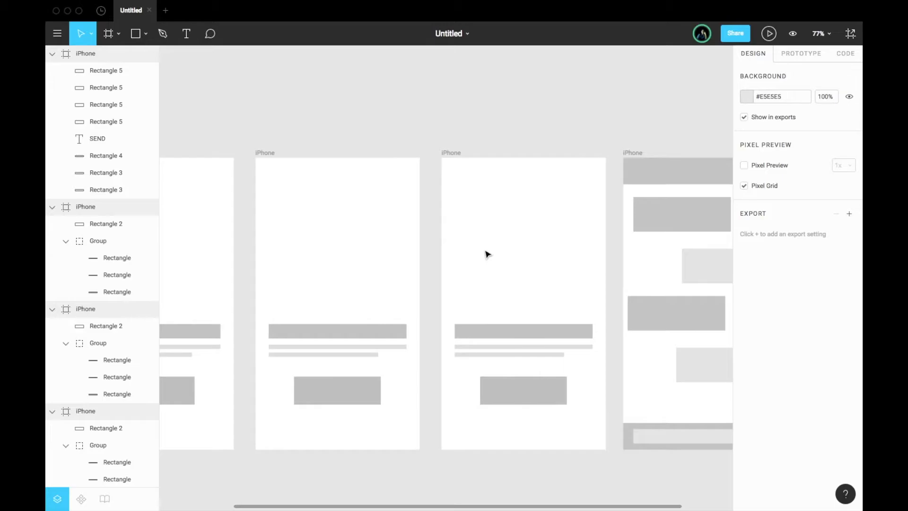
pyautogui.hscroll(5, 487, 254)
pyautogui.hscroll(-10, 488, 254)
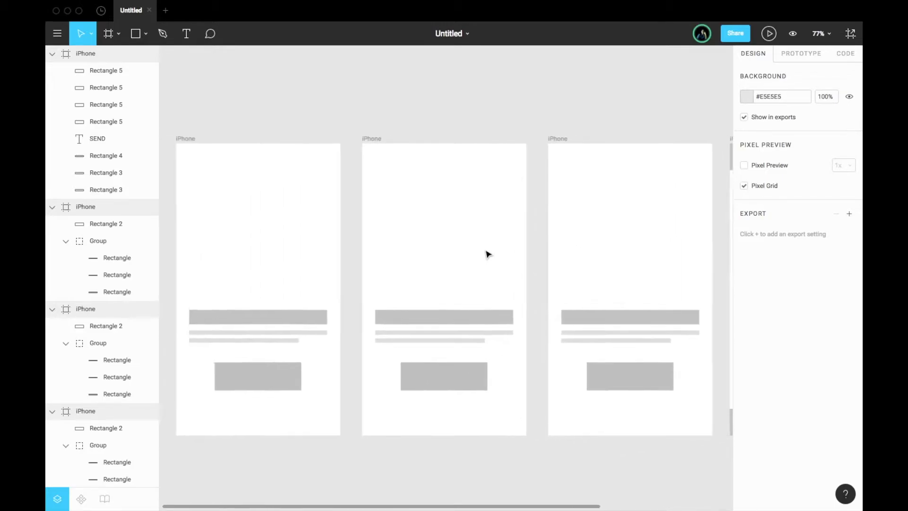
pyautogui.hscroll(3, 488, 272)
pyautogui.scroll(-1, 487, 272)
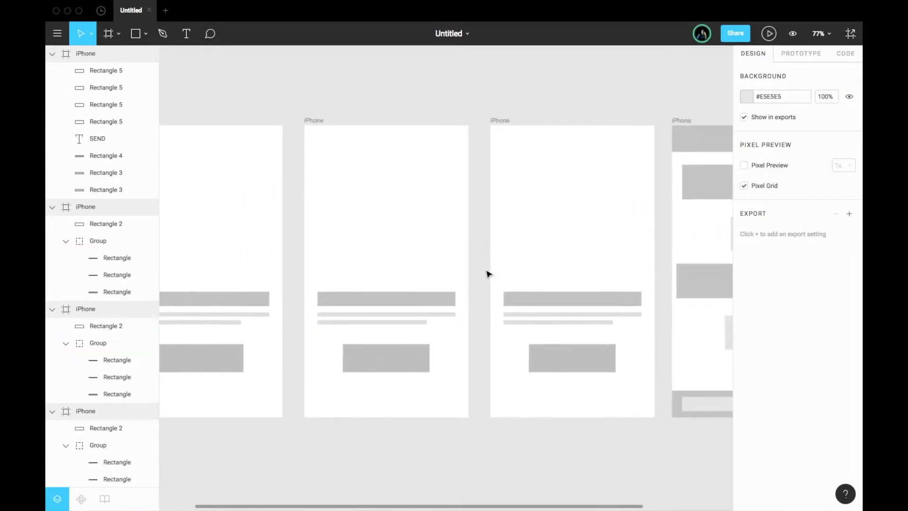
pyautogui.hscroll(6, 489, 273)
pyautogui.hscroll(-4, 586, 212)
pyautogui.scroll(1, 586, 212)
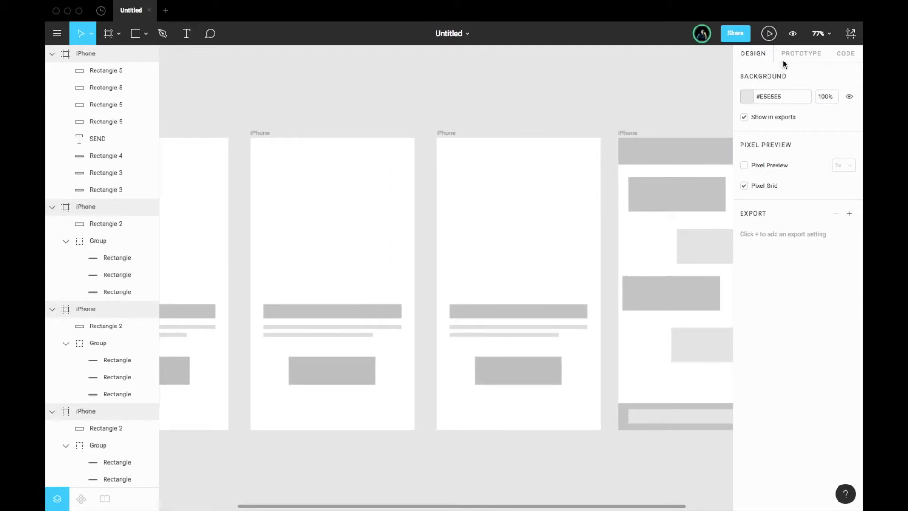
pyautogui.hscroll(-5, 508, 192)
pyautogui.scroll(-1, 509, 193)
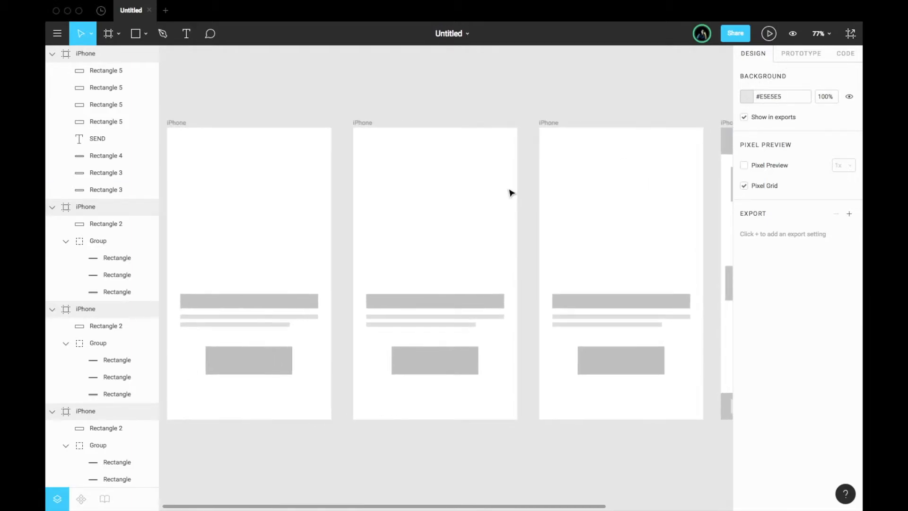
# Switch to prototype mode and link the first intro screen's button to the second intro frame.
pyautogui.click(804, 53)
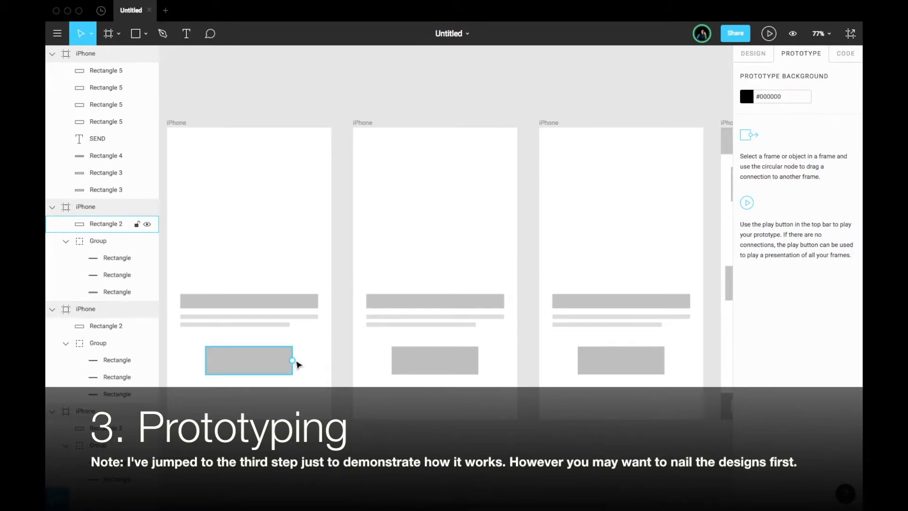
pyautogui.scroll(5, 297, 368)
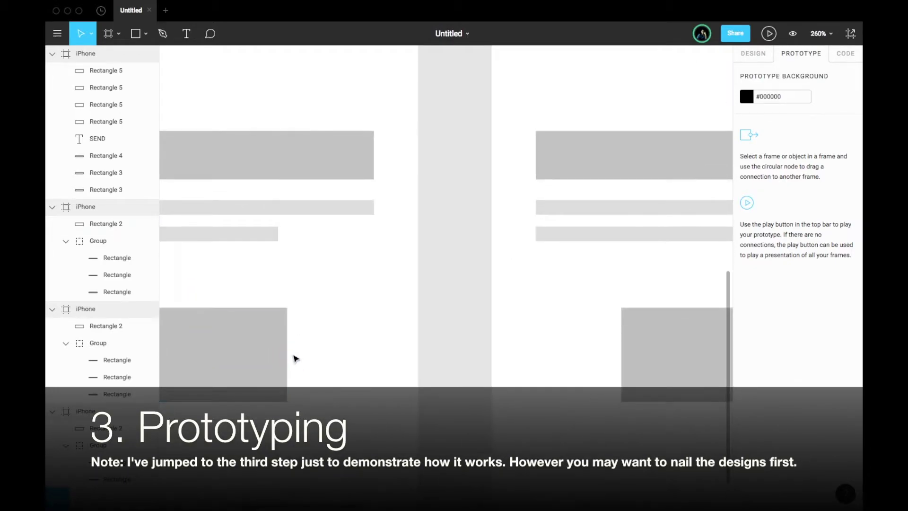
pyautogui.moveTo(288, 356); pyautogui.dragTo(561, 212)
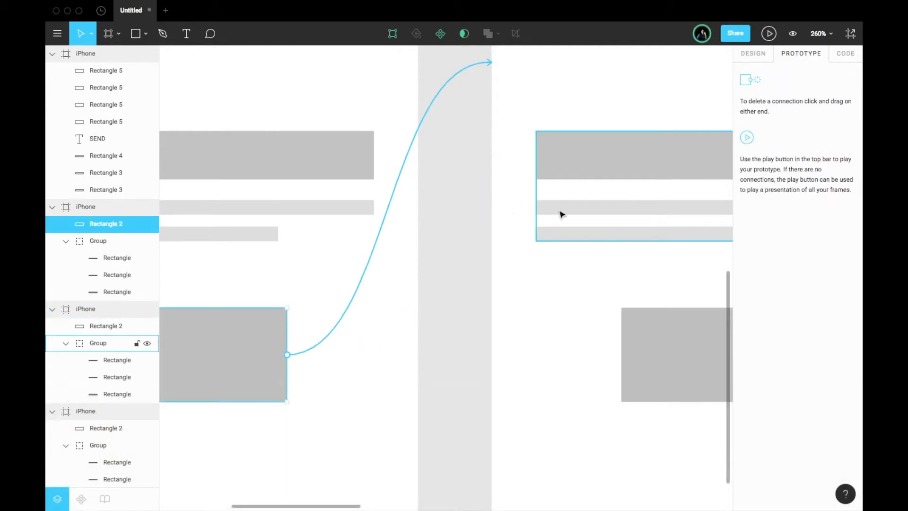
# Link the second intro screen's button to the third intro frame.
pyautogui.scroll(-10, 561, 212)
pyautogui.scroll(5, 562, 213)
pyautogui.click(530, 279)
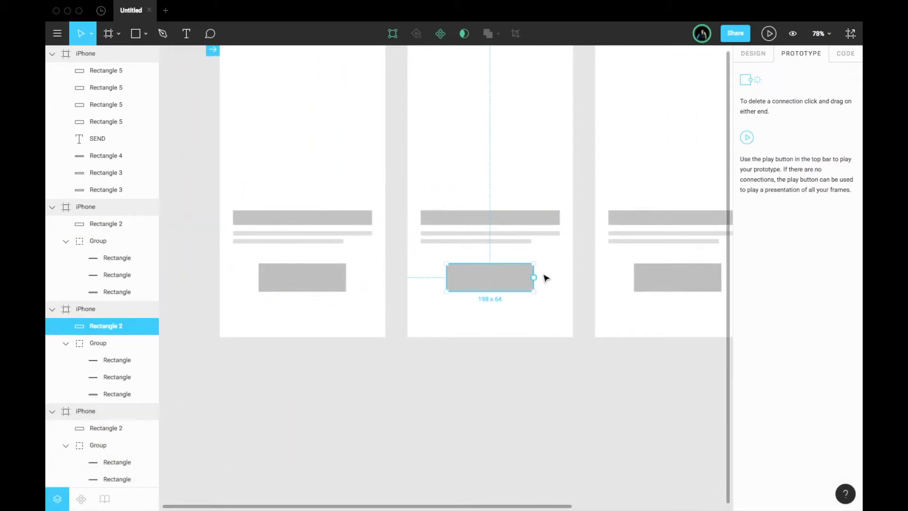
pyautogui.moveTo(537, 283); pyautogui.dragTo(600, 204)
# Link the third intro screen's button to the chat frame and return to design mode.
pyautogui.hscroll(5, 601, 208)
pyautogui.hscroll(5, 600, 205)
pyautogui.scroll(2, 600, 205)
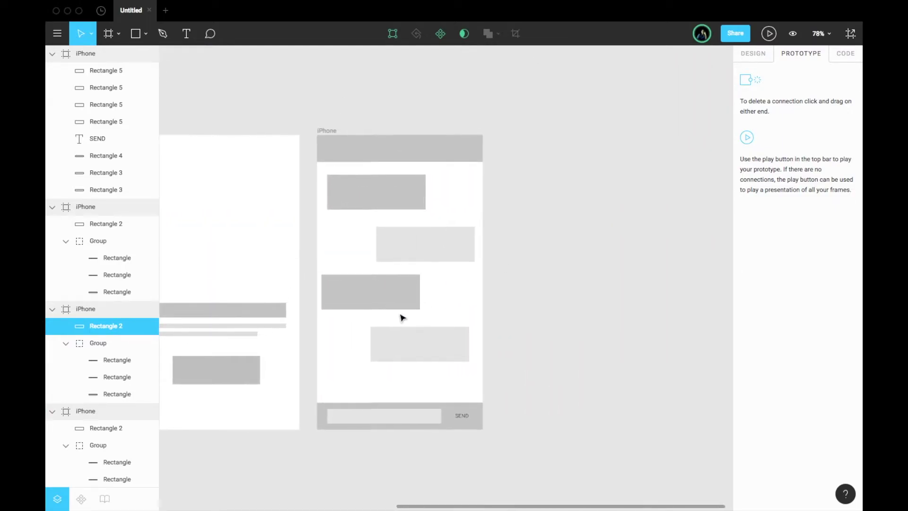
pyautogui.hscroll(-1, 291, 357)
pyautogui.click(293, 363)
pyautogui.moveTo(314, 360); pyautogui.dragTo(377, 305)
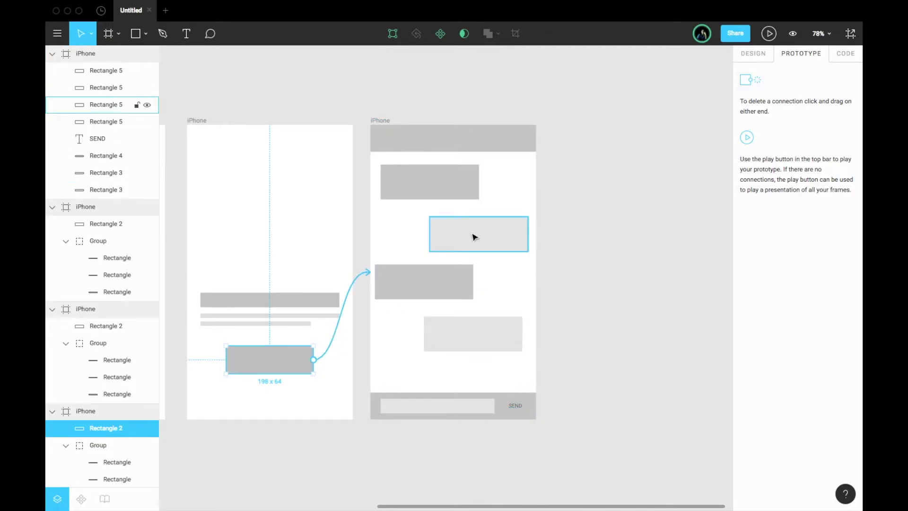
pyautogui.click(649, 141)
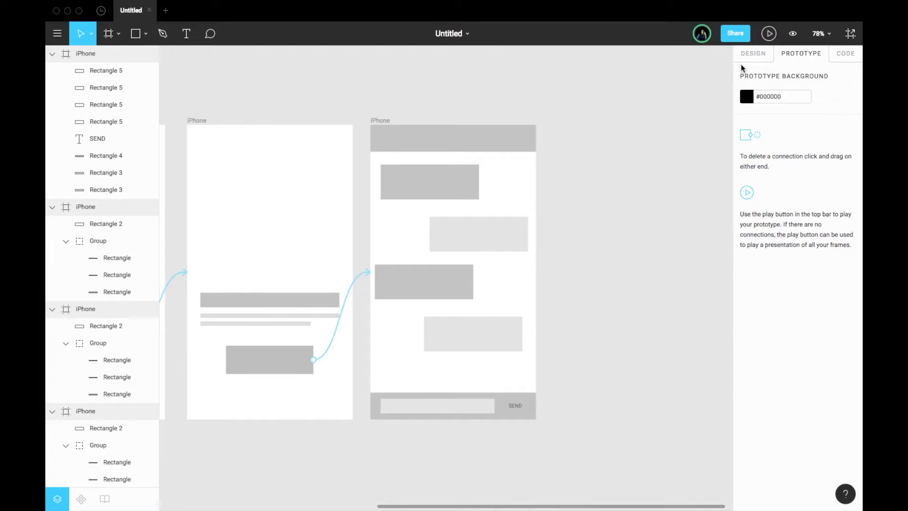
pyautogui.click(752, 55)
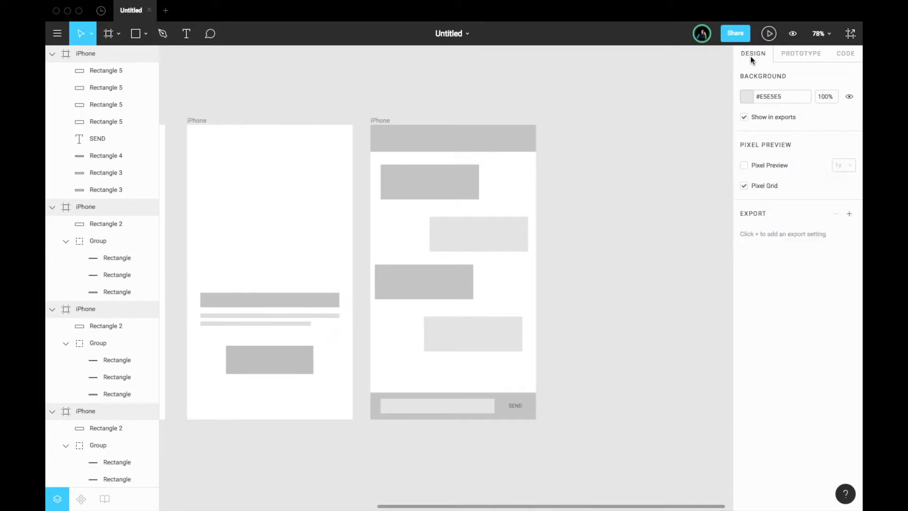
pyautogui.click(501, 238)
pyautogui.click(484, 336)
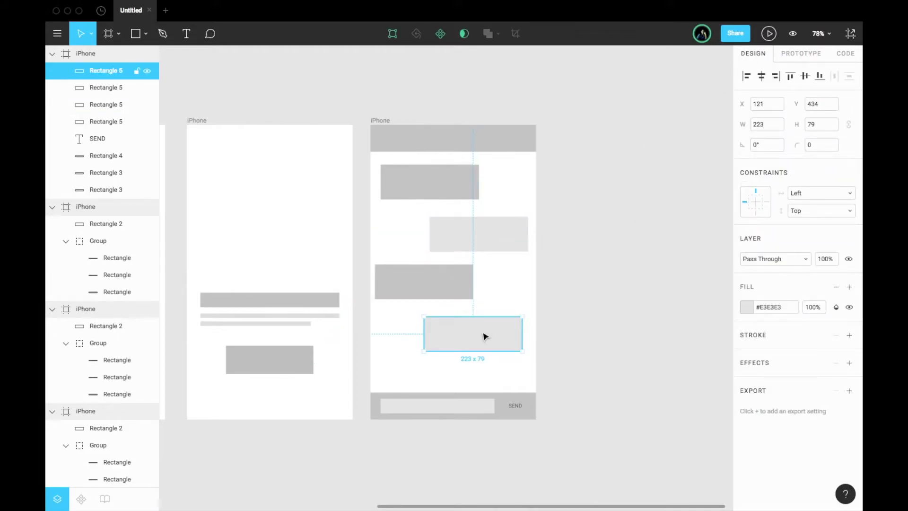
pyautogui.press('Delete')
pyautogui.hotkey('ctrl', 'z')
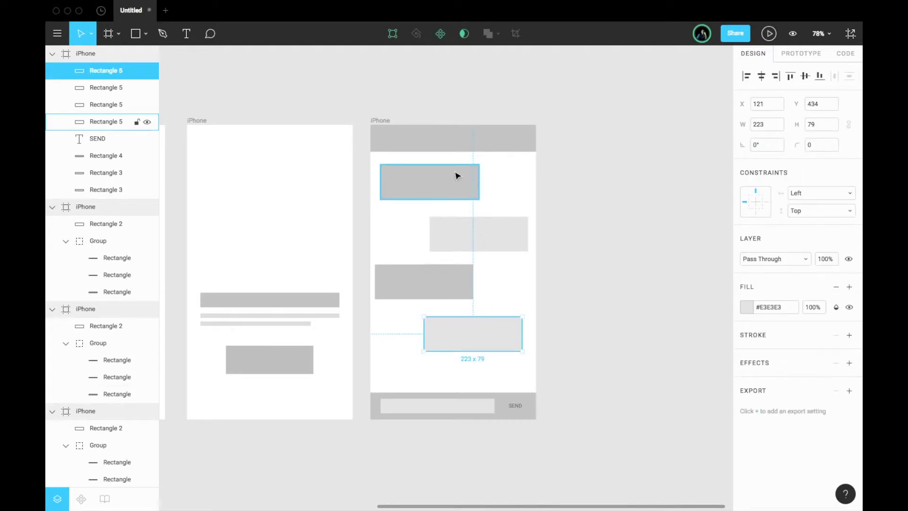
# Duplicate the chat frame and delete the lowest light bubble from the original chat frame.
pyautogui.click(385, 121)
pyautogui.hotkey('ctrl', 'd')
pyautogui.press('Escape')
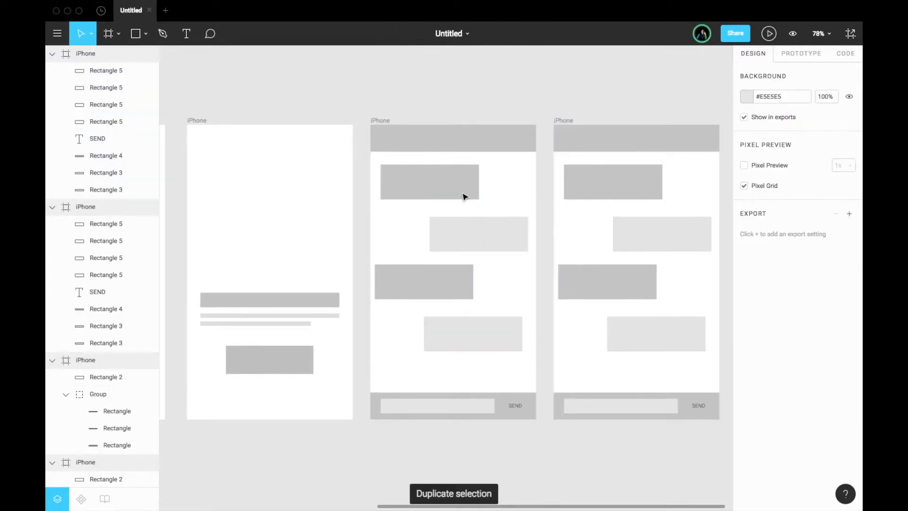
pyautogui.click(464, 347)
pyautogui.press('Delete')
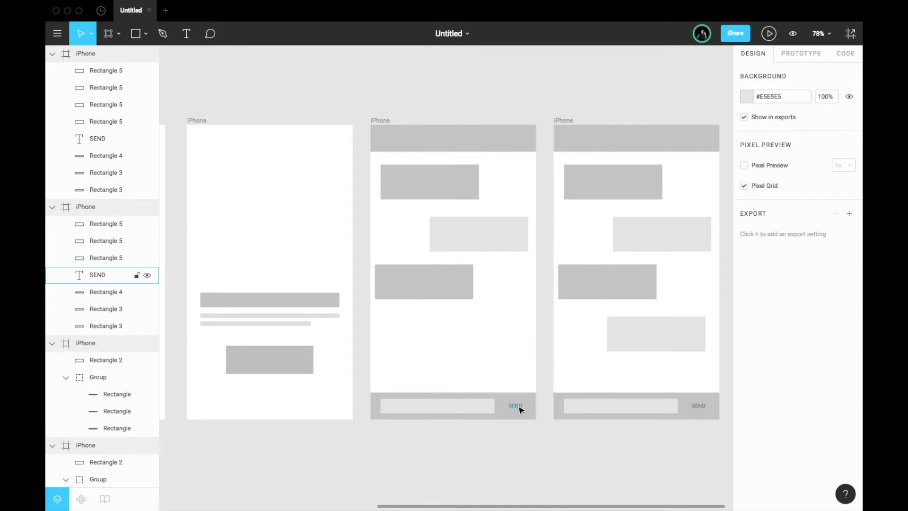
# Link the "SEND" label in the first chat frame to the second chat frame as a prototype connection.
pyautogui.click(516, 406)
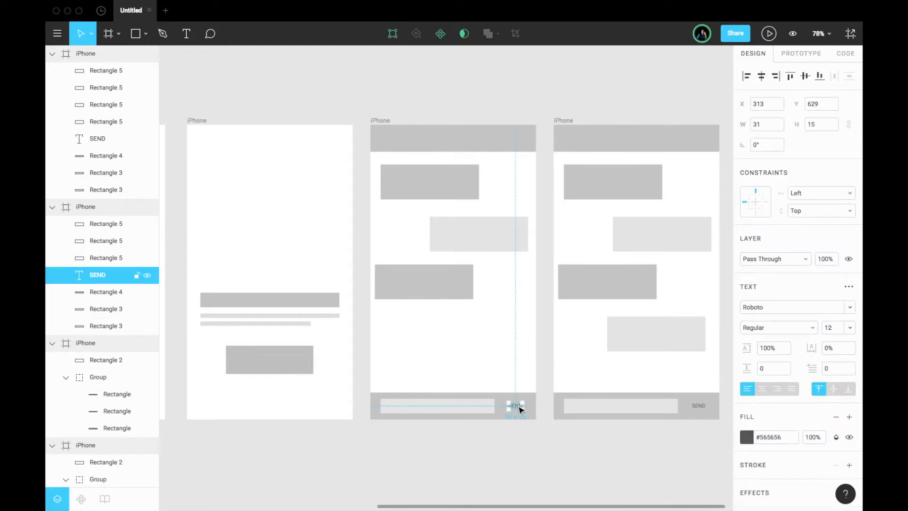
pyautogui.click(801, 53)
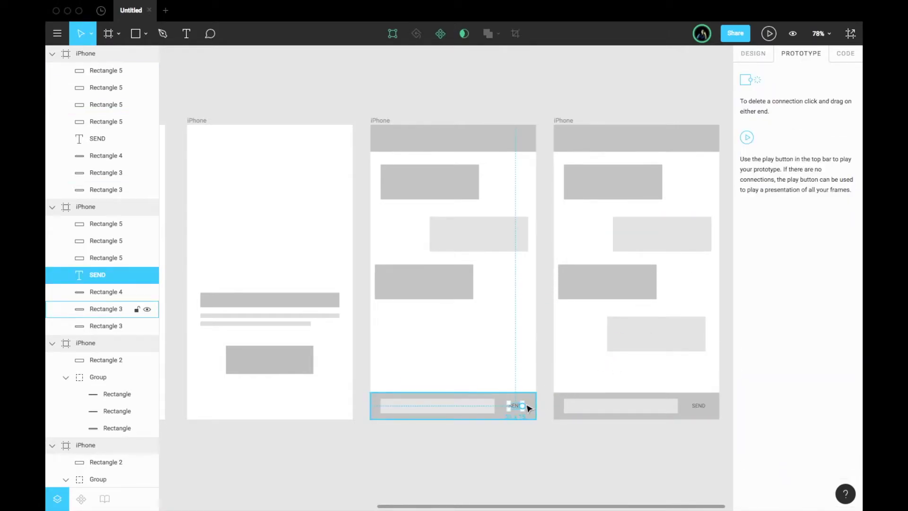
pyautogui.moveTo(521, 406); pyautogui.dragTo(560, 348)
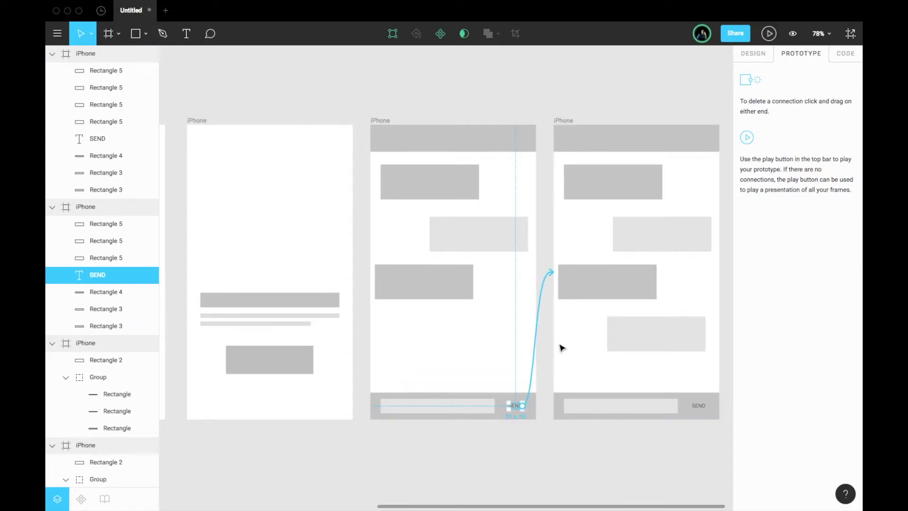
pyautogui.click(587, 94)
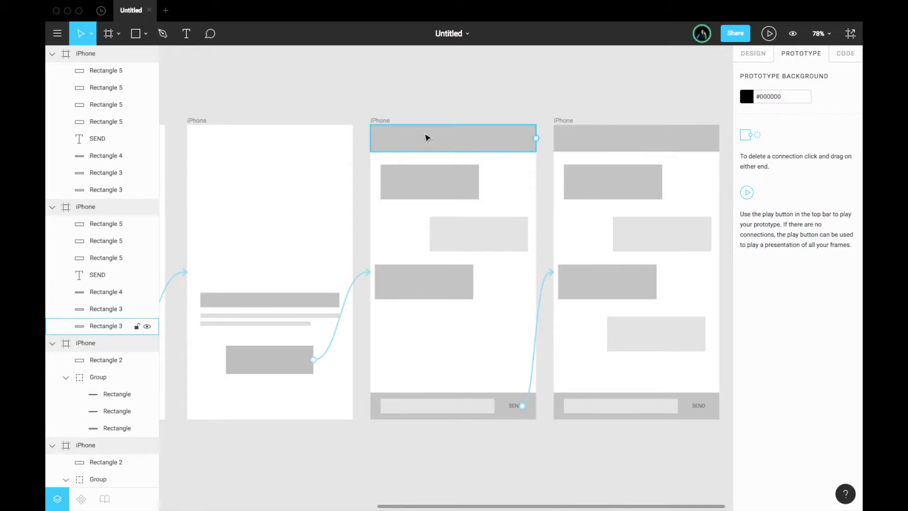
# Play the prototype through the linked intro buttons and the "SEND" label to the last chat screen, and close the preview.
pyautogui.scroll(5, 426, 138)
pyautogui.hscroll(2, 427, 137)
pyautogui.scroll(-8, 426, 138)
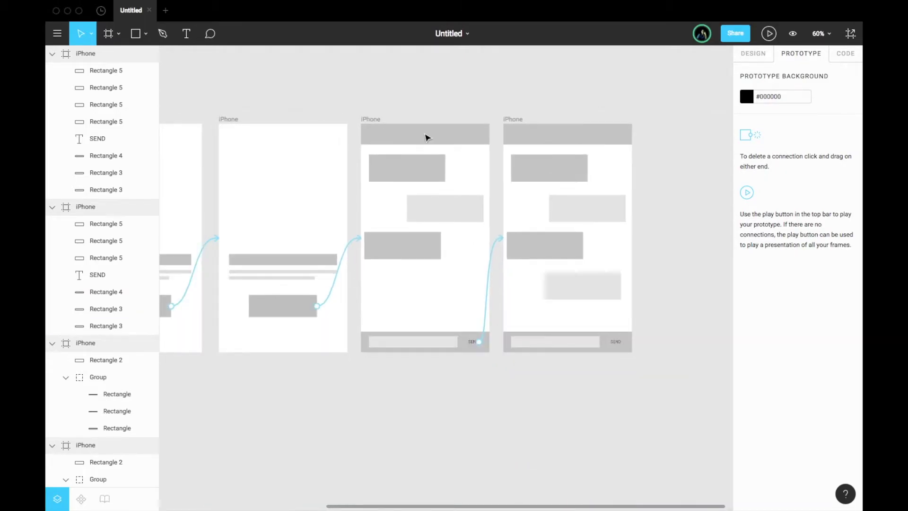
pyautogui.hscroll(-2, 645, 56)
pyautogui.click(769, 33)
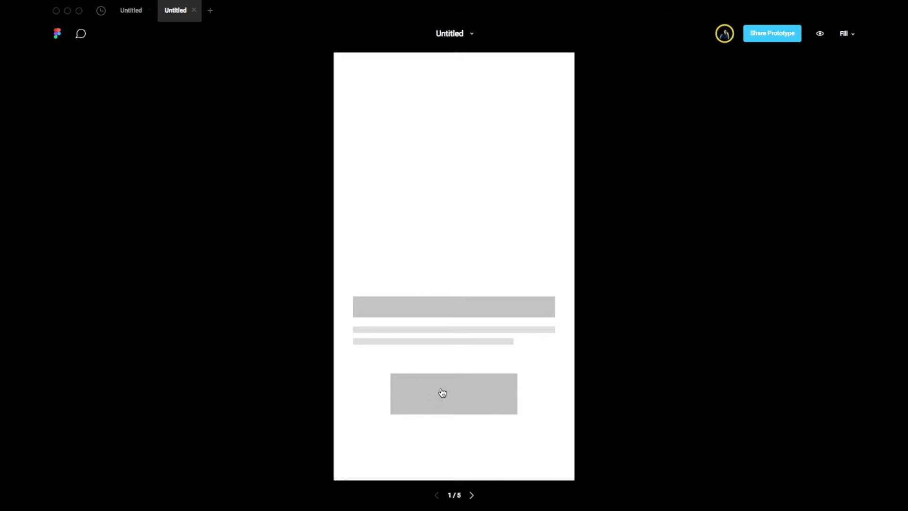
pyautogui.click(448, 393)
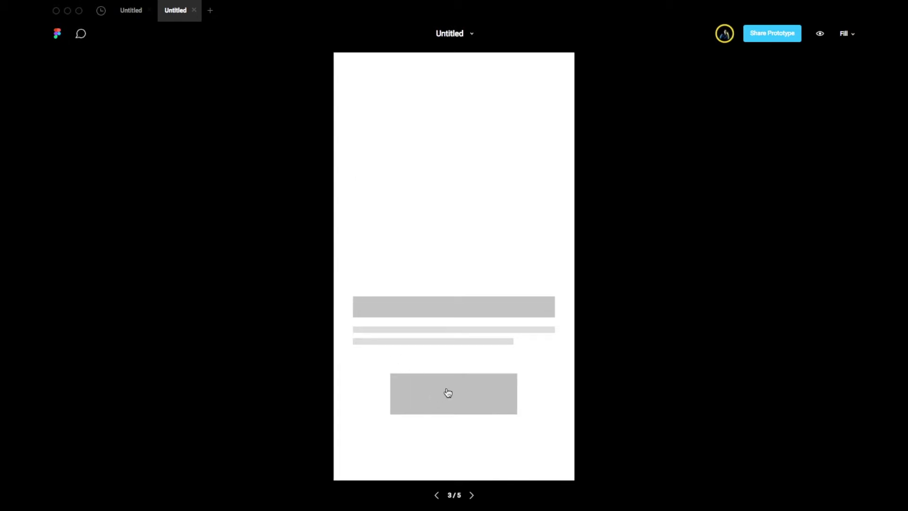
pyautogui.click(447, 393)
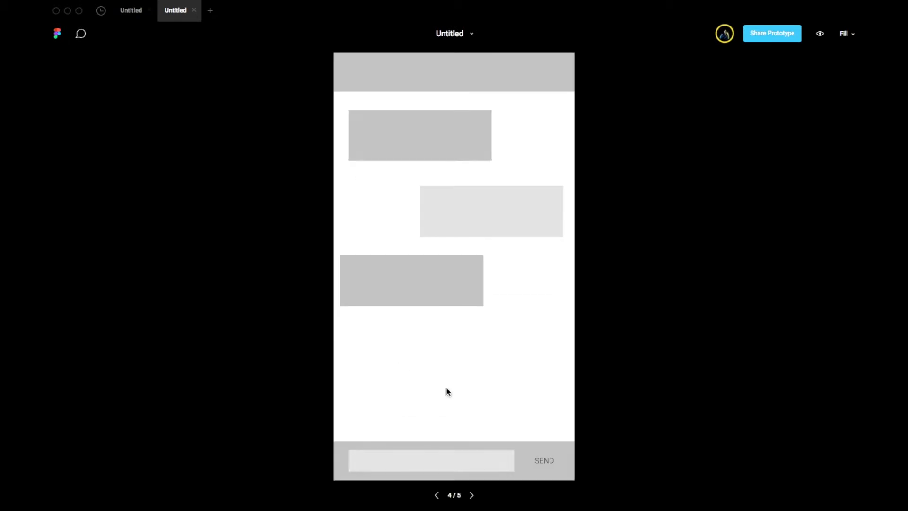
pyautogui.click(555, 466)
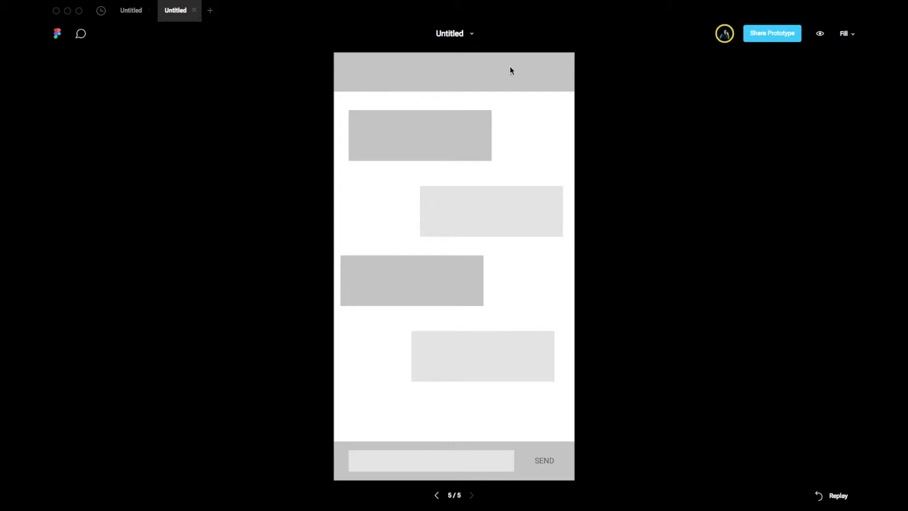
pyautogui.click(196, 11)
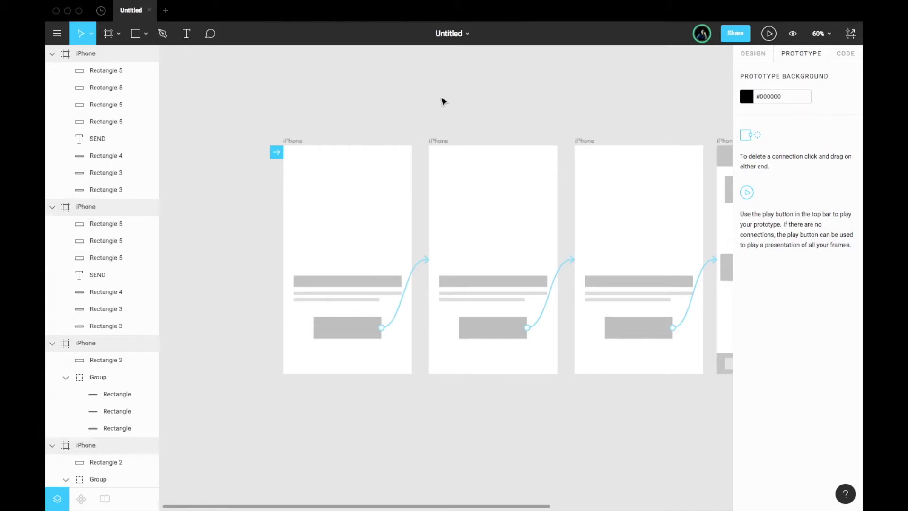
# Try a 375 by 667 grey background rectangle sent to the back of the first intro frame, and delete it.
pyautogui.click(753, 56)
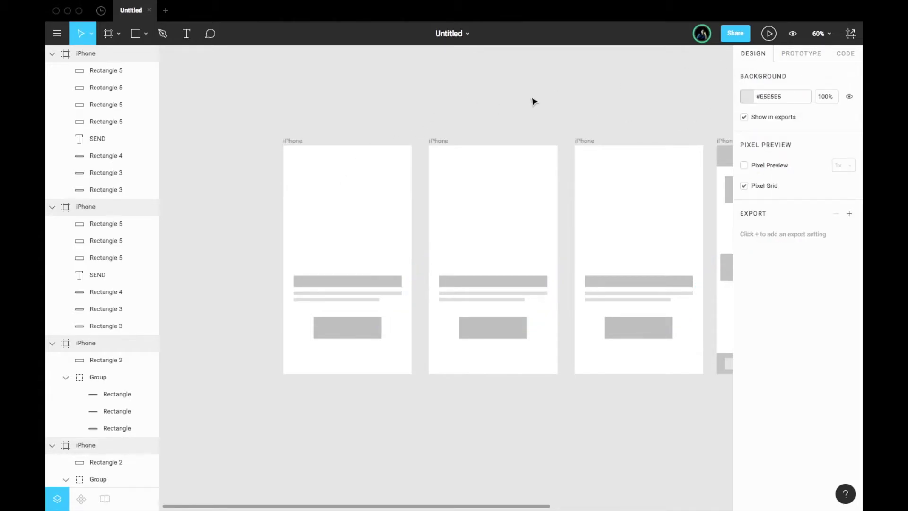
pyautogui.press('r')
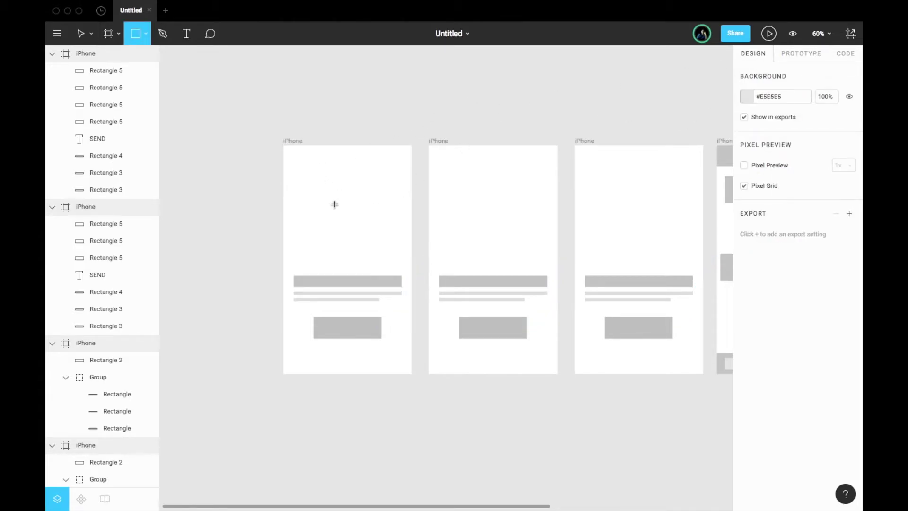
pyautogui.moveTo(306, 163); pyautogui.dragTo(412, 324)
pyautogui.moveTo(373, 278); pyautogui.dragTo(348, 261)
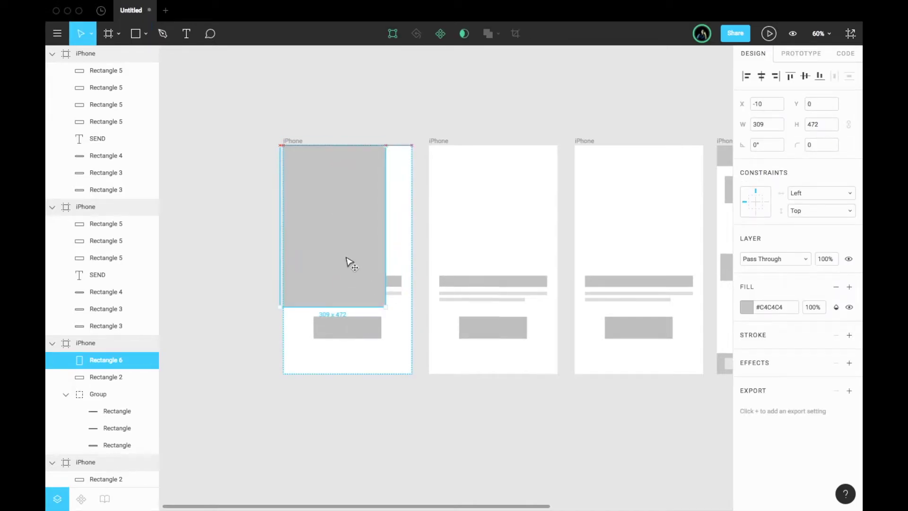
pyautogui.moveTo(390, 308); pyautogui.dragTo(412, 374)
pyautogui.rightClick(387, 317)
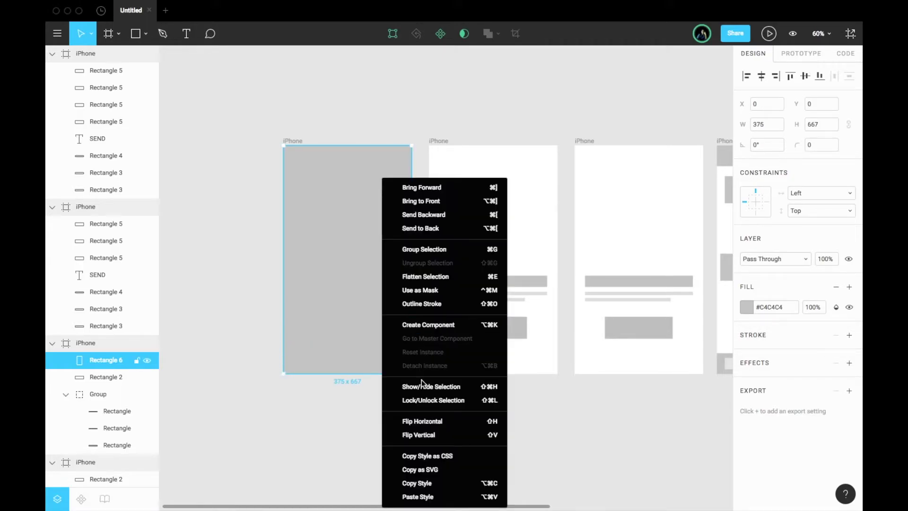
pyautogui.click(443, 228)
pyautogui.press('Delete')
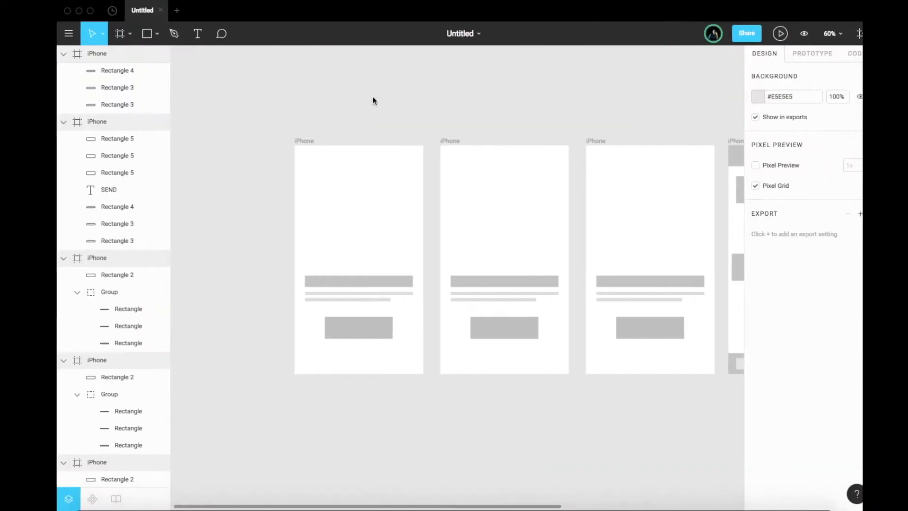
# Switch to the STUDIO projects page at app.studio.design in the web browser.
pyautogui.hotkey('ctrl', 'Right')
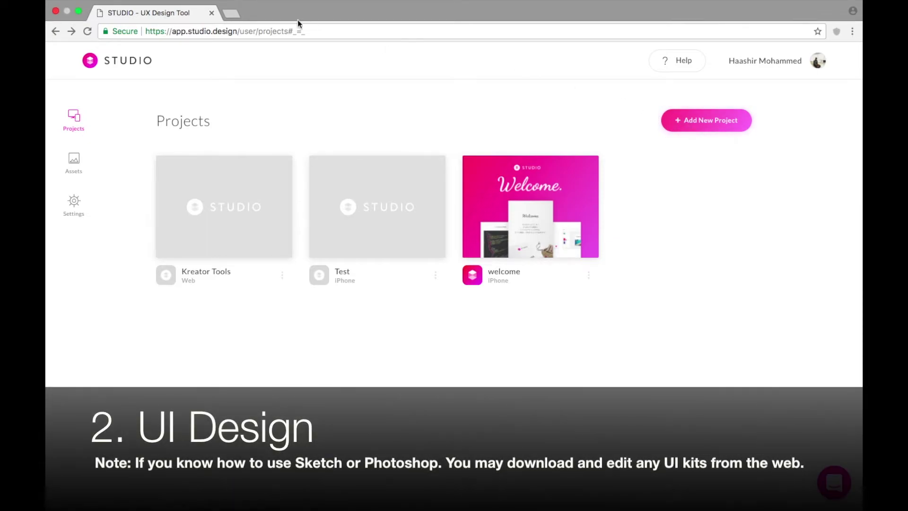
pyautogui.moveTo(235, 30); pyautogui.dragTo(146, 32)
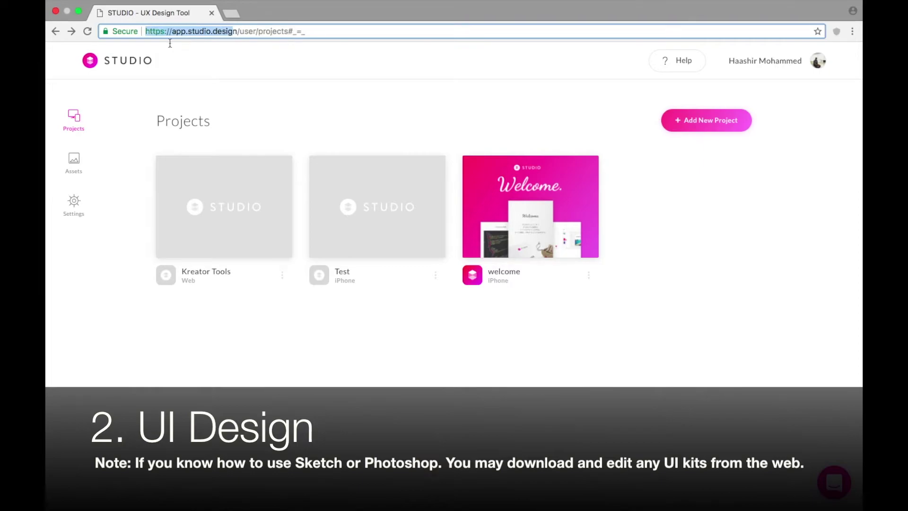
pyautogui.click(220, 82)
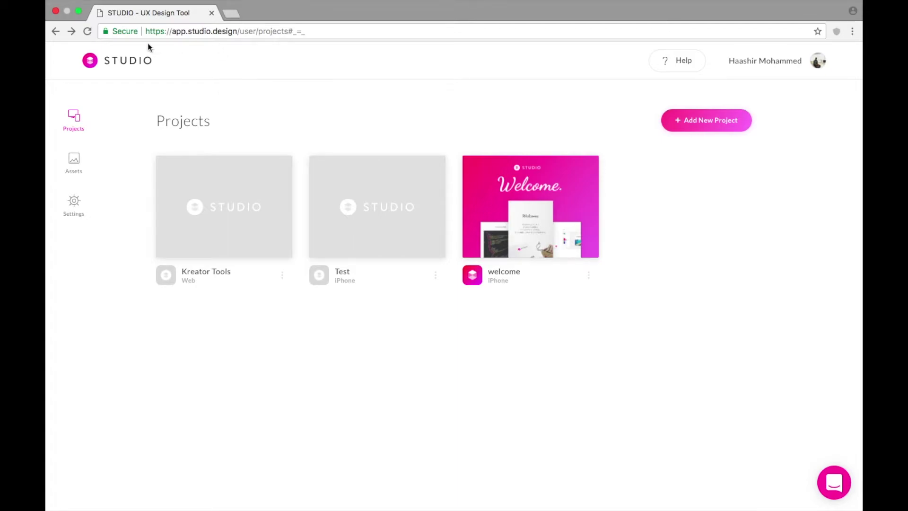
# Create a new iPhone App project with the person's first name as the project name.
pyautogui.click(708, 124)
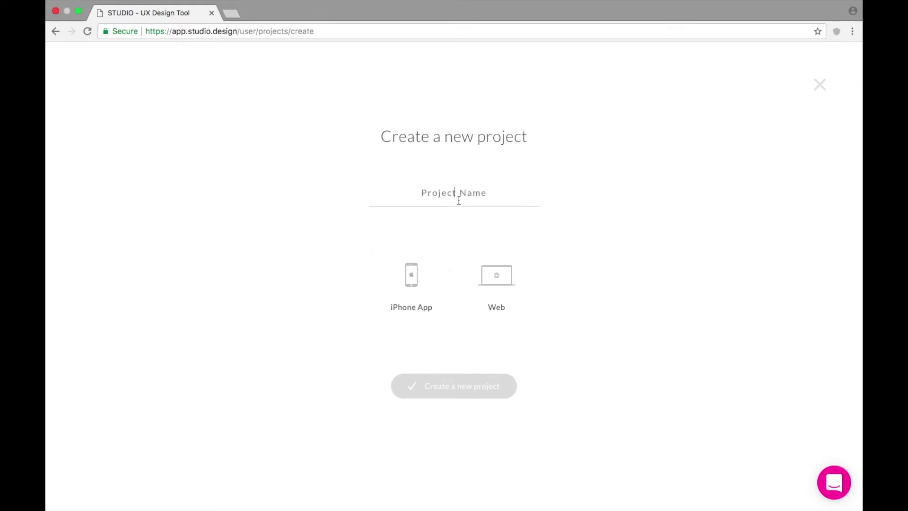
pyautogui.write('Haashir')
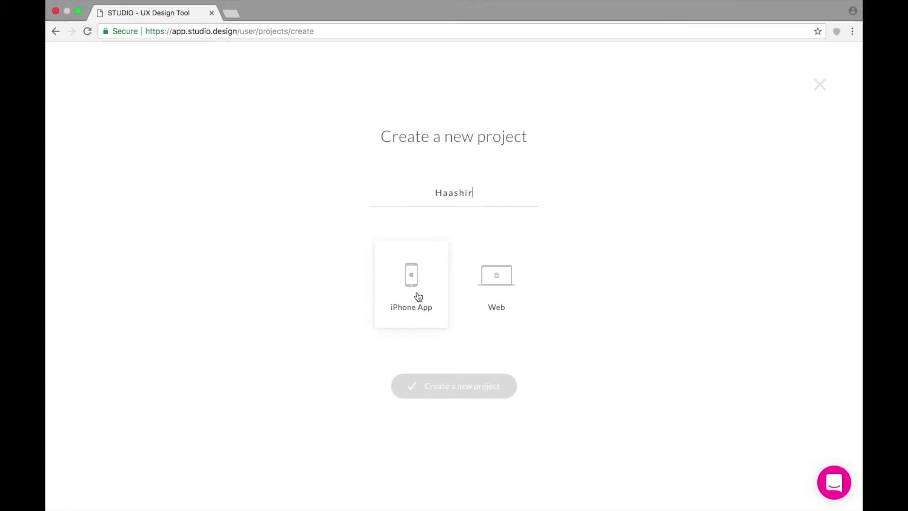
pyautogui.click(419, 297)
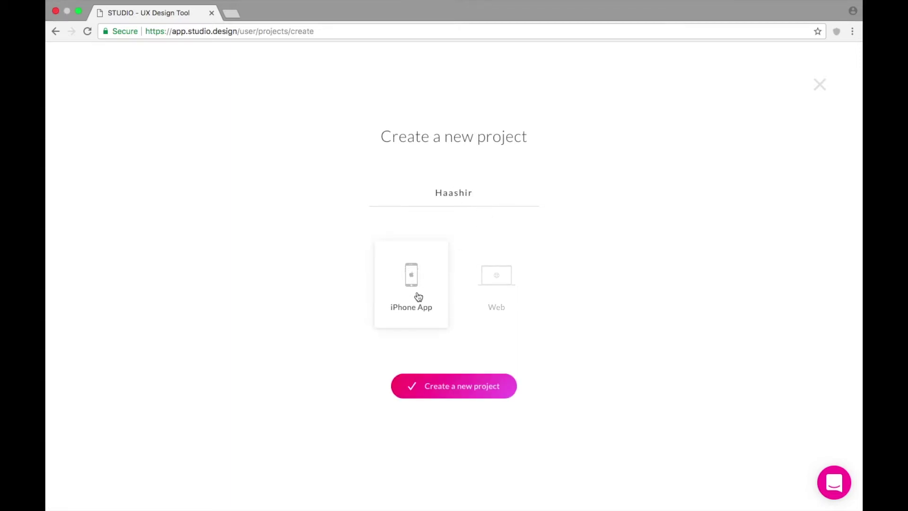
pyautogui.click(430, 390)
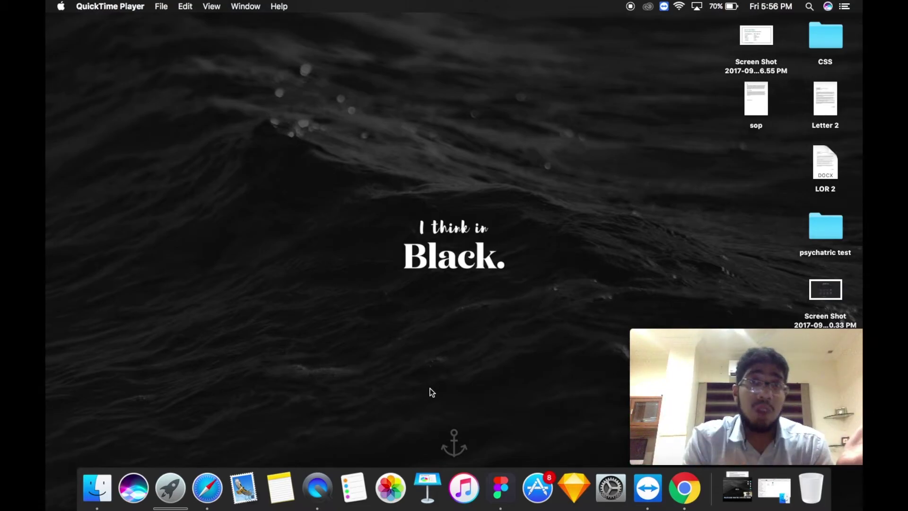
# Review the wireframe frames in Figma and return to the new STUDIO project.
pyautogui.hotkey('ctrl', 'Right')
pyautogui.hscroll(5, 513, 335)
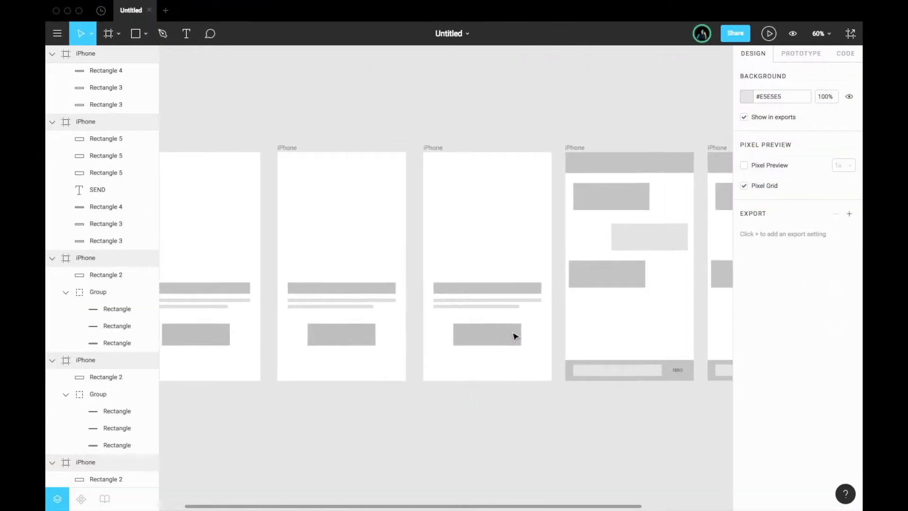
pyautogui.hotkey('ctrl', 'Left')
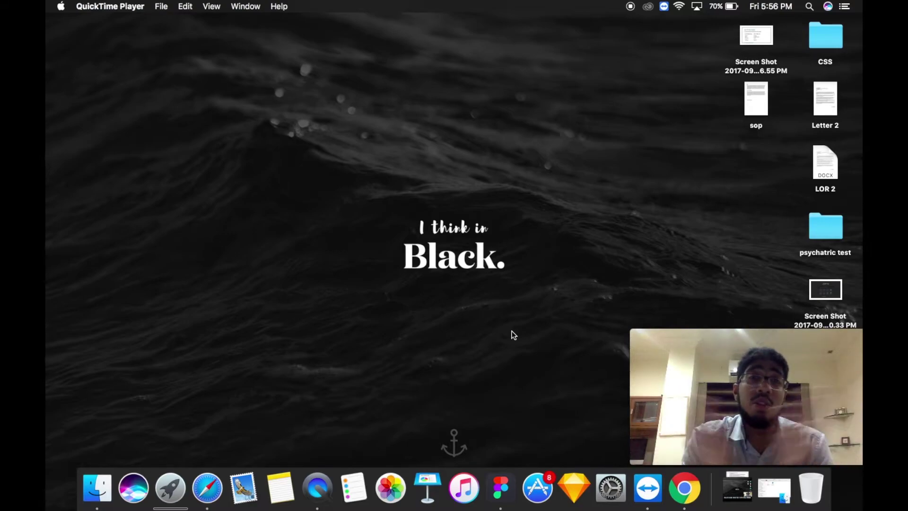
pyautogui.hotkey('ctrl', 'Right')
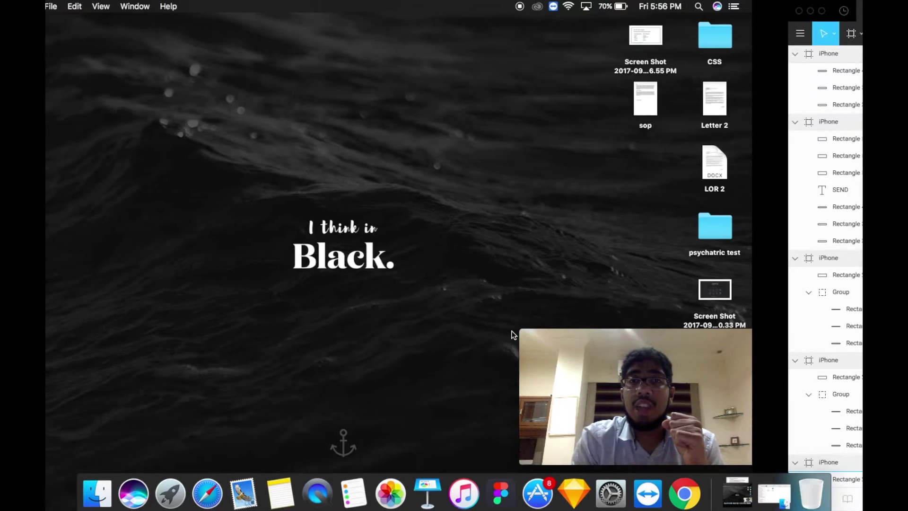
pyautogui.hotkey('ctrl', 'Left')
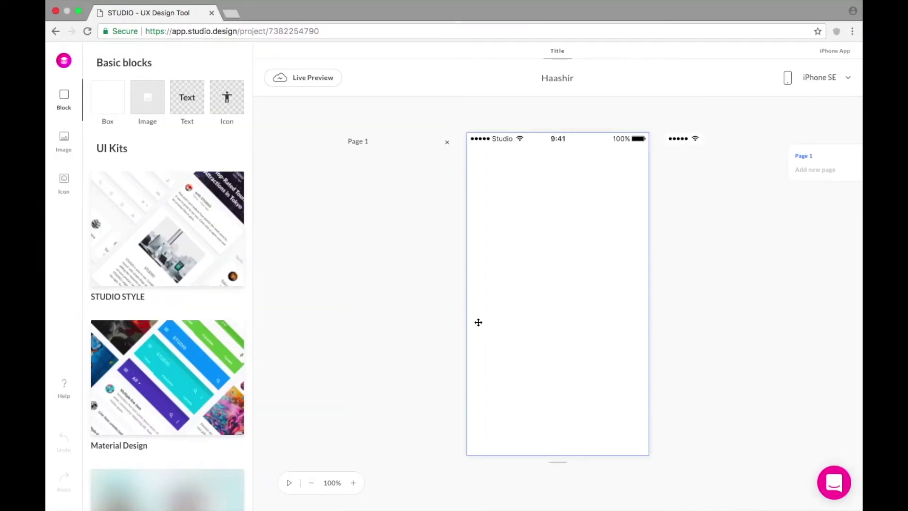
# Add a second page to the project and go back to Page 1.
pyautogui.hscroll(2, 523, 171)
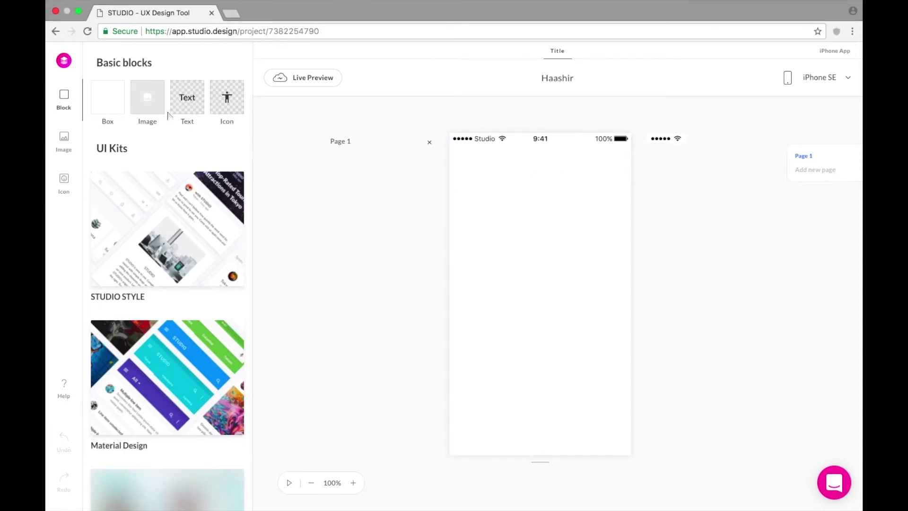
pyautogui.hscroll(3, 653, 172)
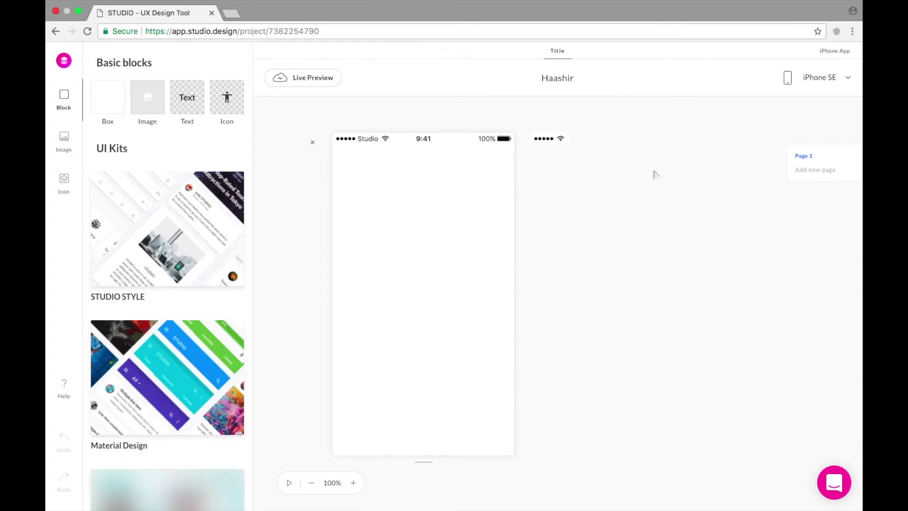
pyautogui.click(814, 173)
pyautogui.click(634, 139)
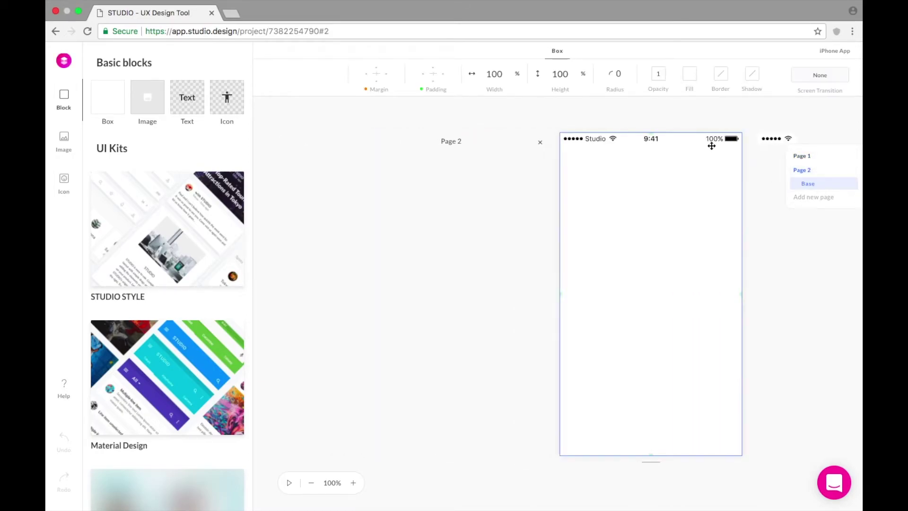
pyautogui.hscroll(-5, 559, 196)
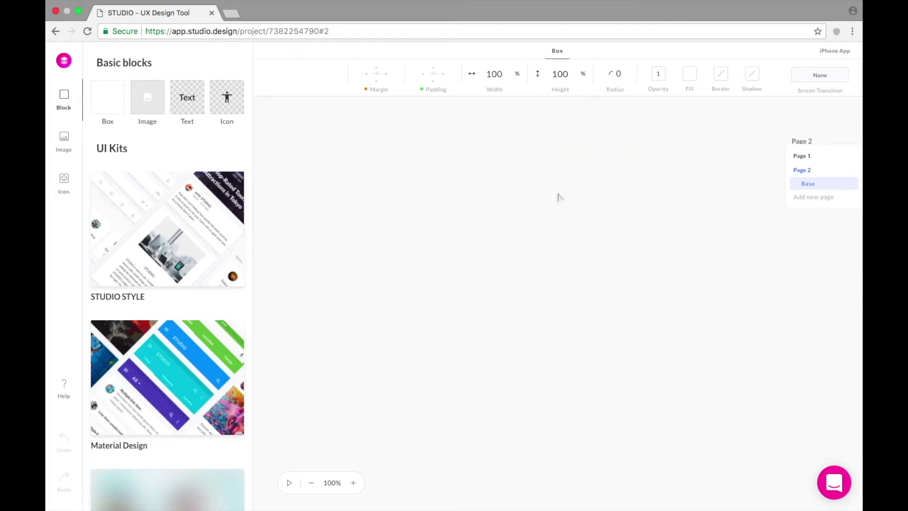
pyautogui.click(802, 156)
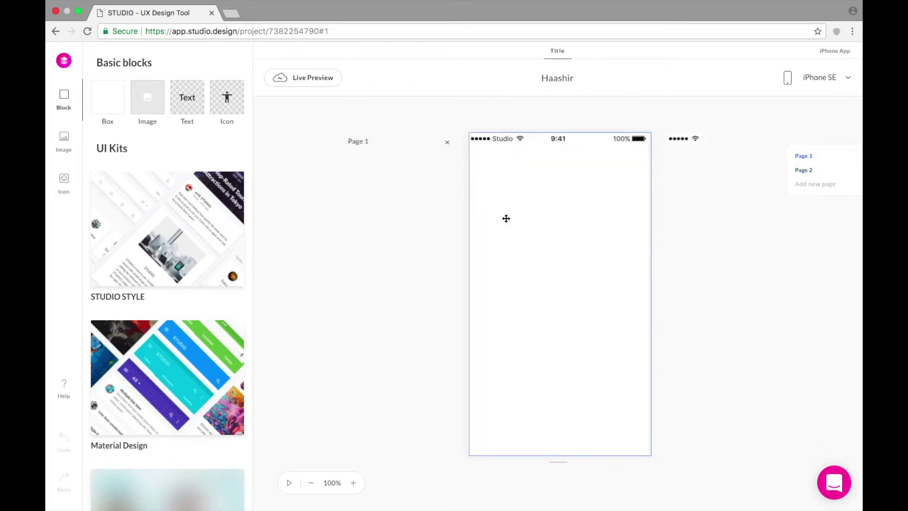
pyautogui.scroll(-3, 161, 304)
pyautogui.scroll(3, 161, 305)
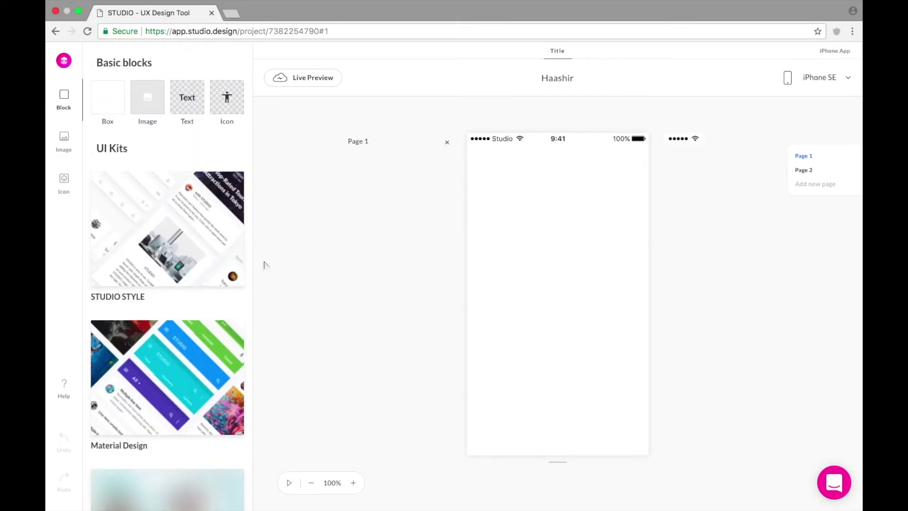
# Look through the blocks of the STUDIO STYLE kit and the list of available UI kits.
pyautogui.click(216, 216)
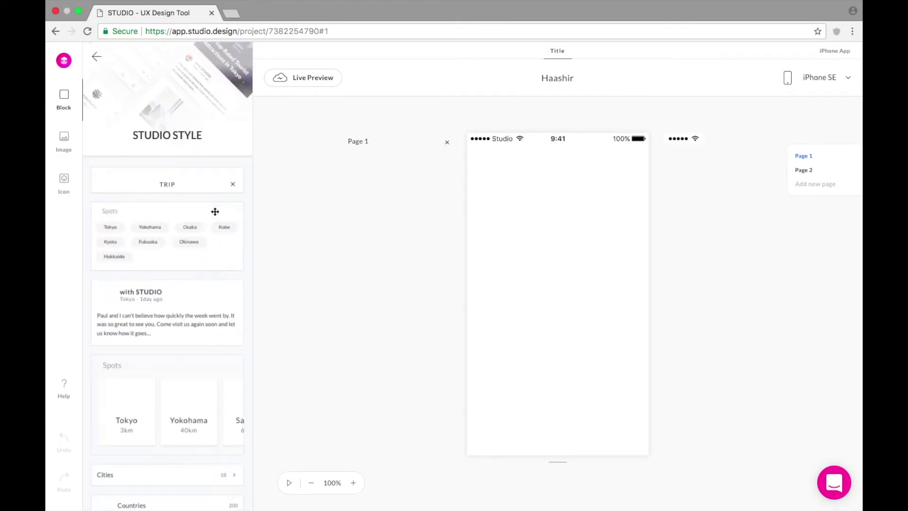
pyautogui.scroll(-10, 198, 203)
pyautogui.scroll(10, 198, 201)
pyautogui.scroll(-8, 198, 201)
pyautogui.scroll(8, 198, 201)
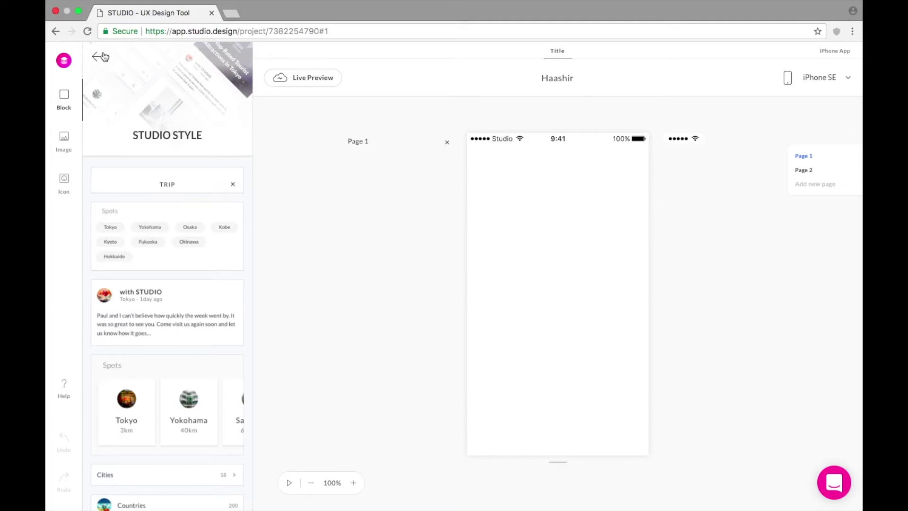
pyautogui.click(99, 57)
pyautogui.scroll(-5, 173, 219)
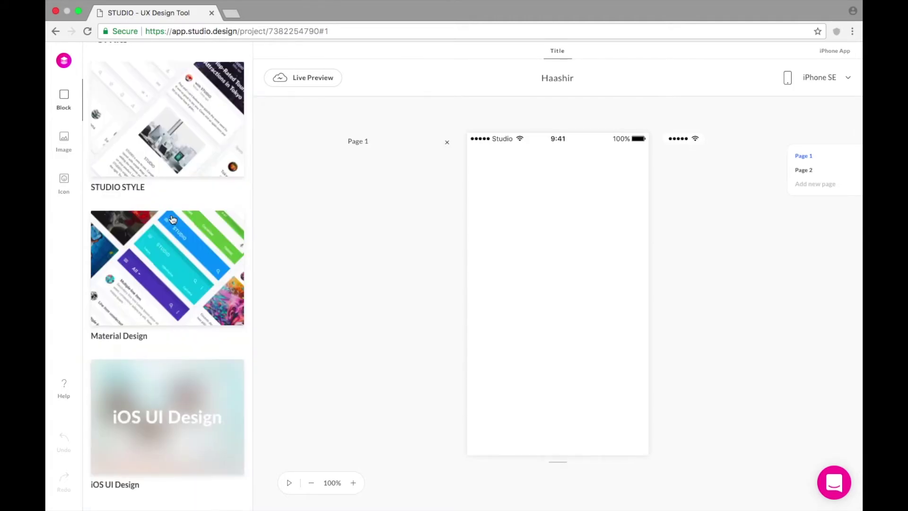
pyautogui.scroll(5, 172, 219)
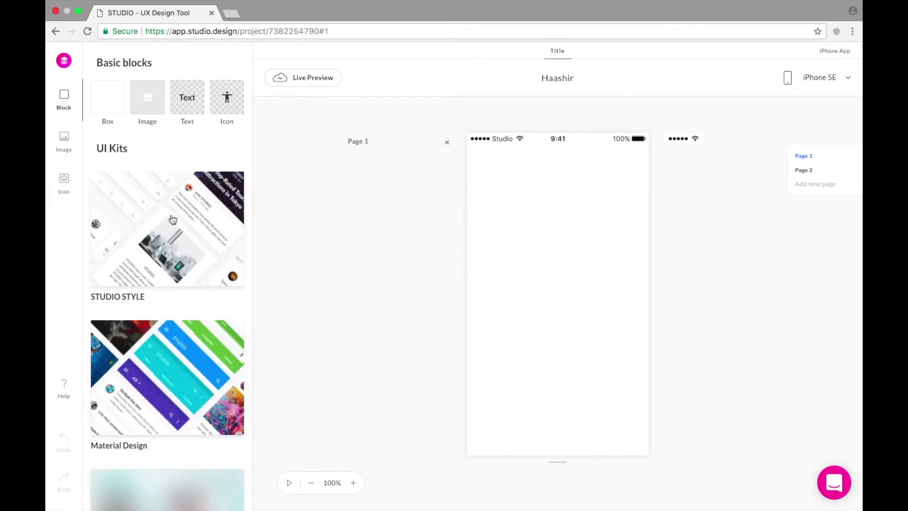
# Place the TRIP header block from the STUDIO STYLE kit at the top of Page 1, directly below the status bar.
pyautogui.click(173, 219)
pyautogui.scroll(-4, 178, 265)
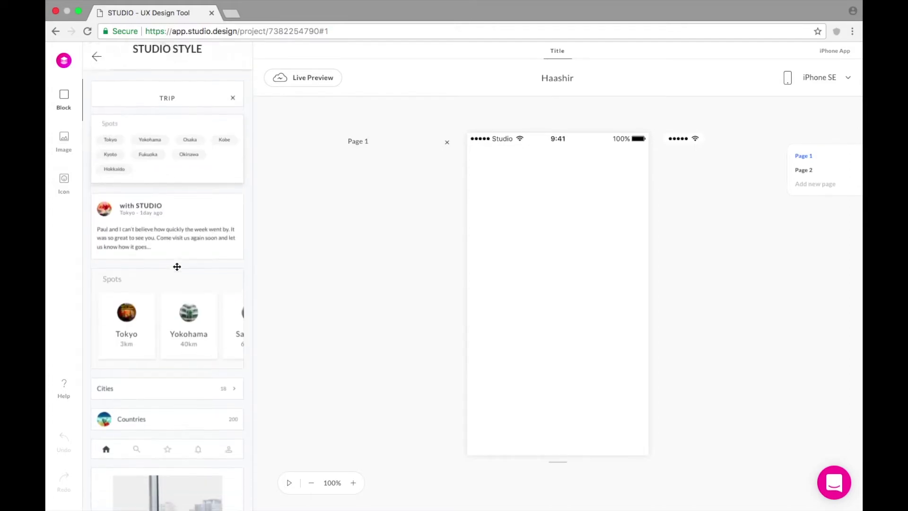
pyautogui.scroll(-5, 196, 342)
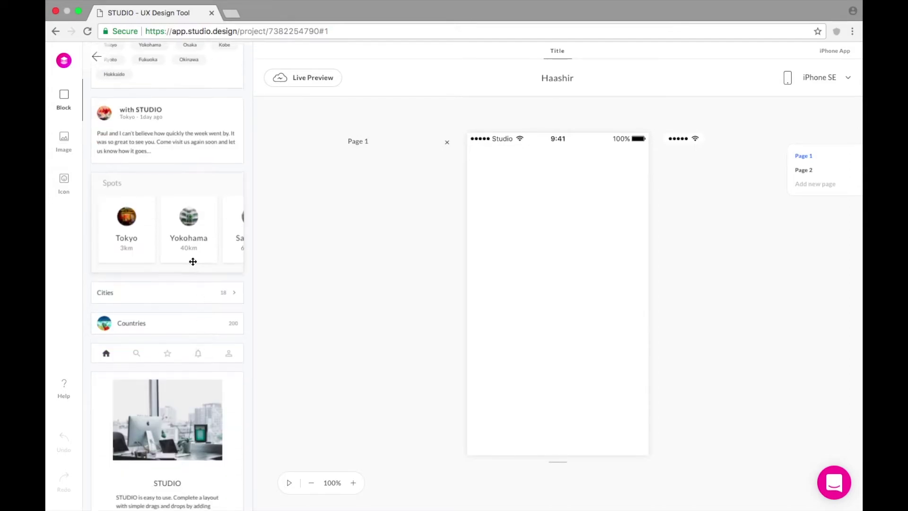
pyautogui.scroll(-15, 189, 241)
pyautogui.scroll(15, 189, 242)
pyautogui.scroll(10, 189, 242)
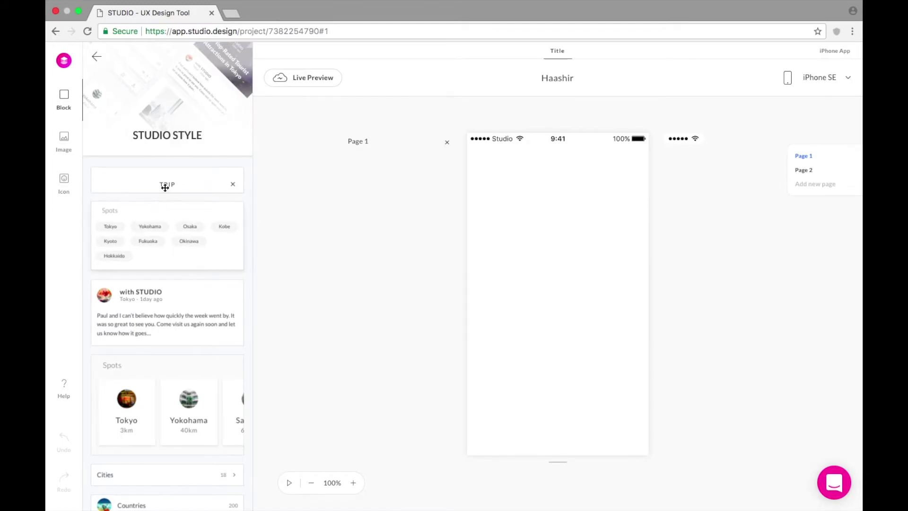
pyautogui.click(166, 183)
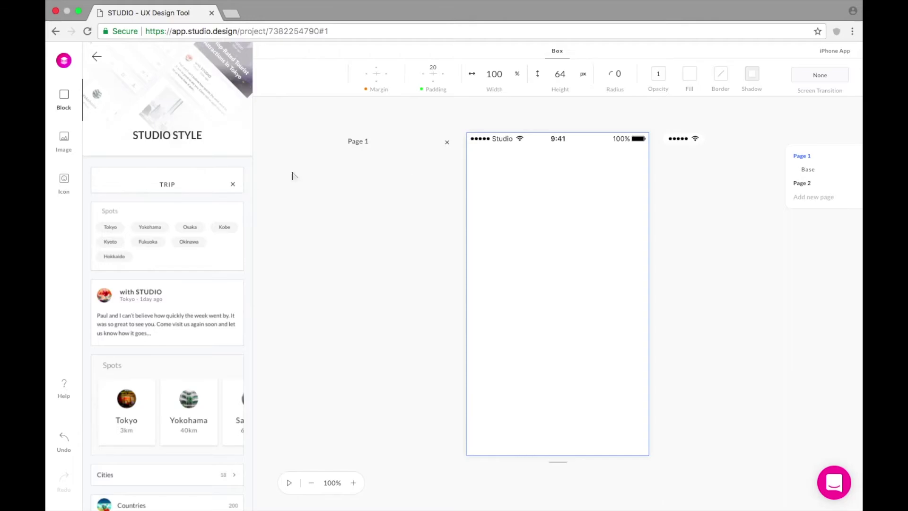
pyautogui.moveTo(471, 208); pyautogui.dragTo(549, 156)
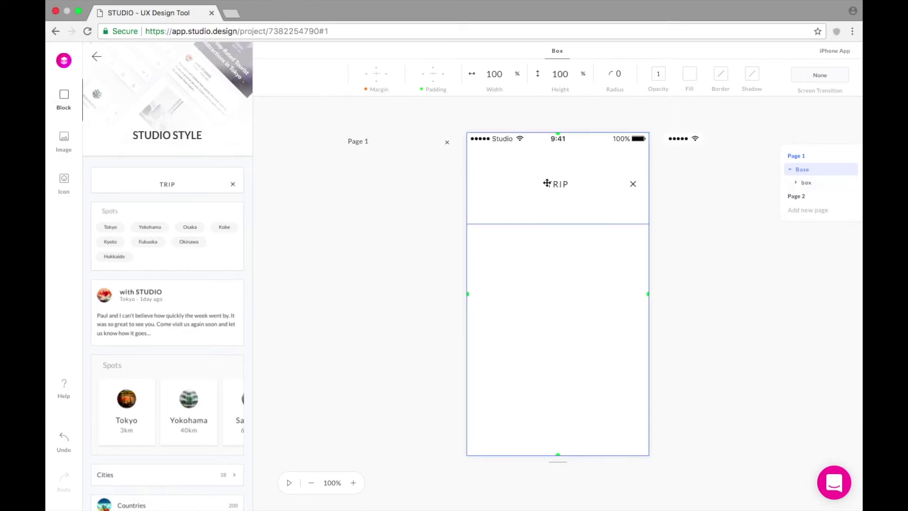
pyautogui.moveTo(558, 224); pyautogui.dragTo(558, 178)
pyautogui.click(440, 248)
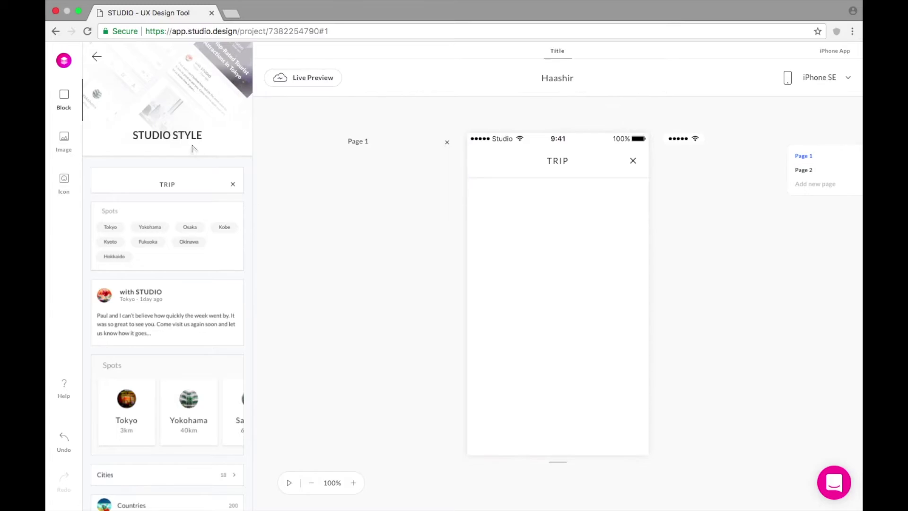
# Place the STUDIO STYLE block with the desk photo, STUDIO heading and description directly below the TRIP header on Page 1.
pyautogui.click(96, 58)
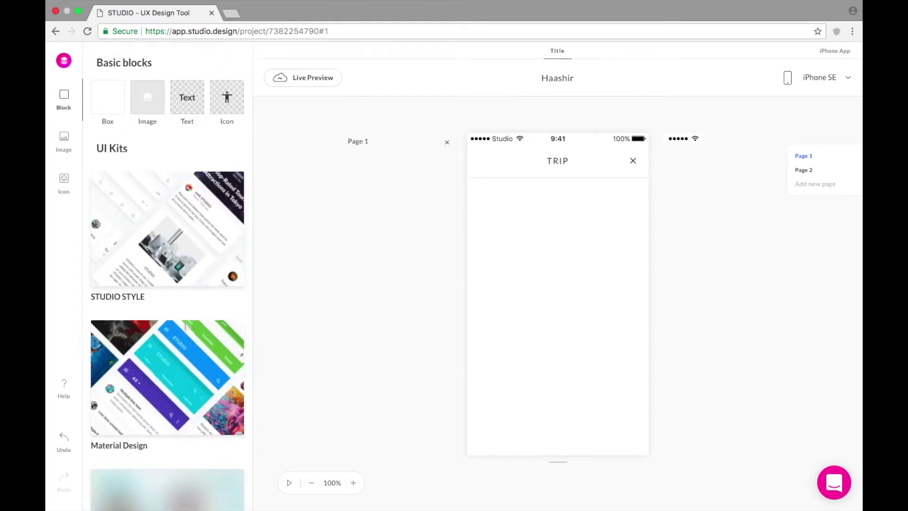
pyautogui.scroll(-1, 186, 325)
pyautogui.click(150, 242)
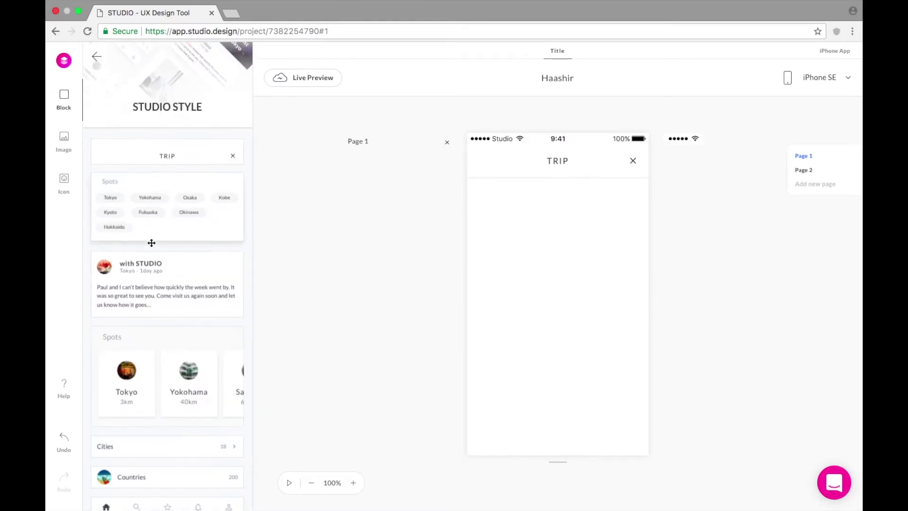
pyautogui.scroll(-1, 174, 260)
pyautogui.scroll(-10, 176, 287)
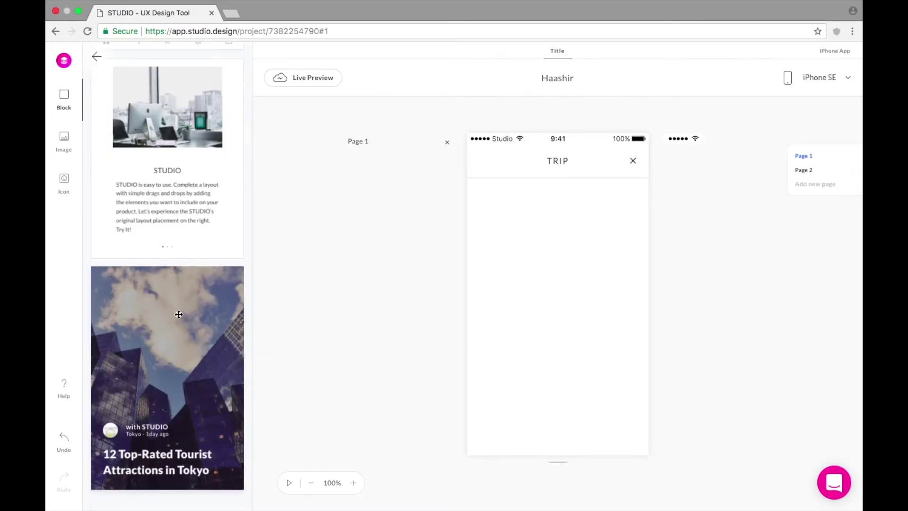
pyautogui.moveTo(172, 166); pyautogui.dragTo(550, 320)
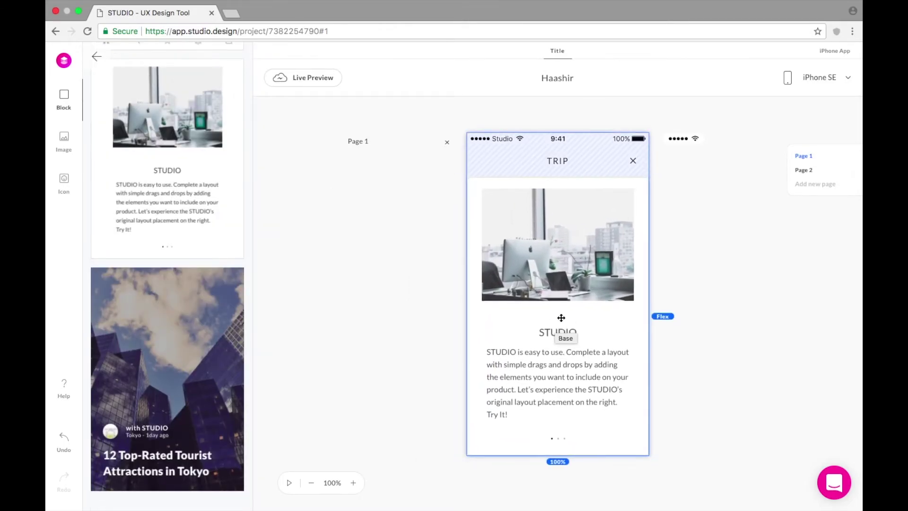
pyautogui.click(575, 218)
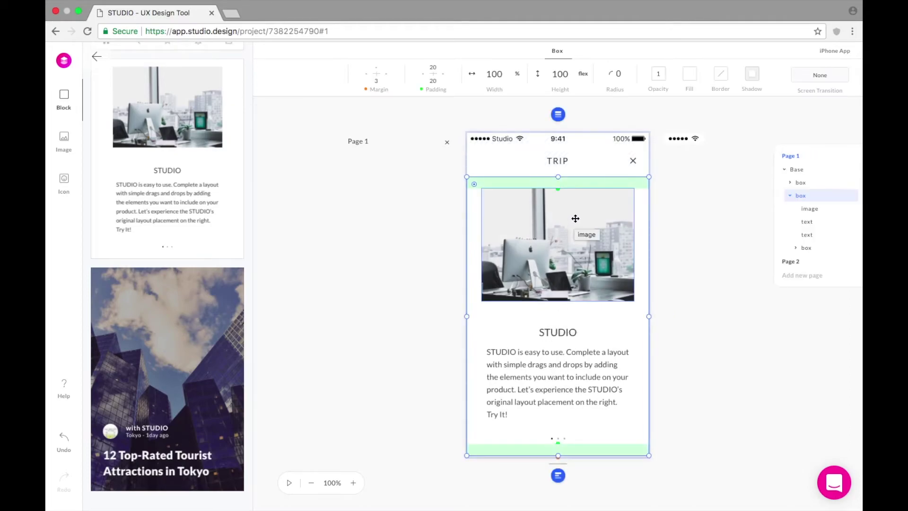
pyautogui.click(575, 218)
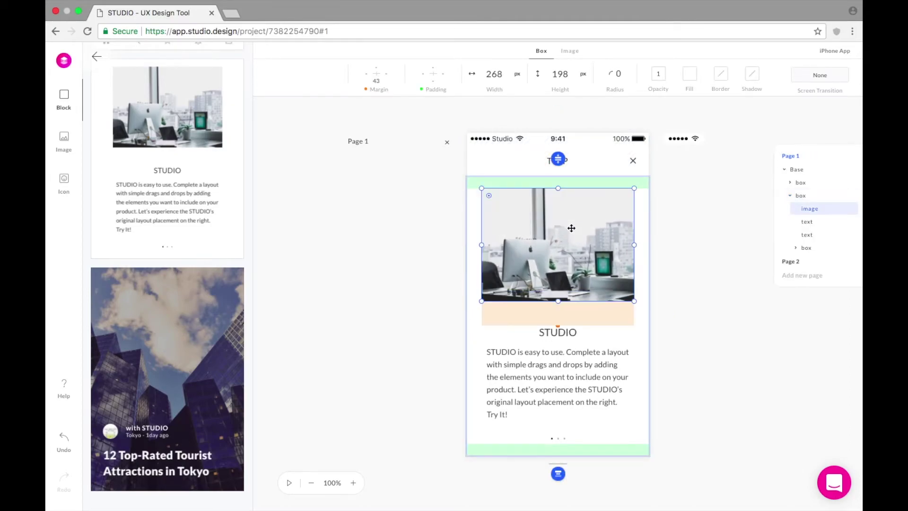
pyautogui.press('super+z')
pyautogui.click(670, 242)
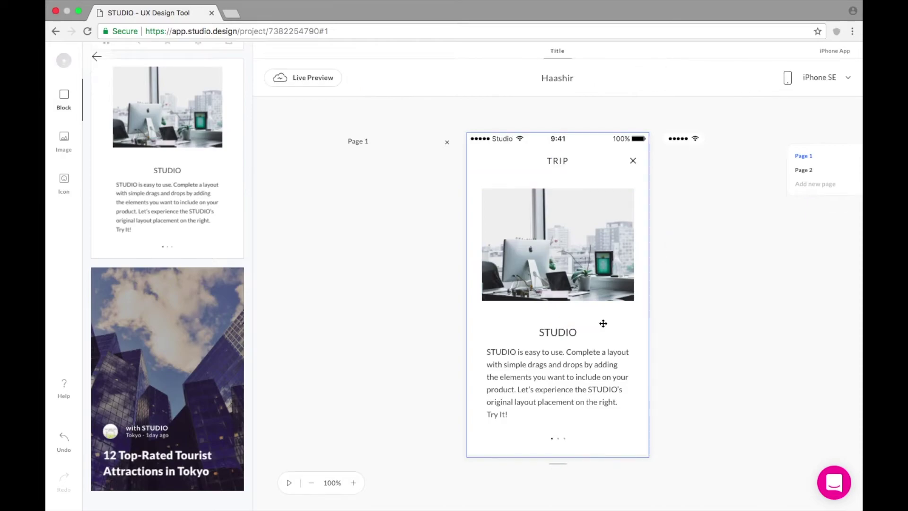
# Change the heading below the desk photo to "Las Vegas".
pyautogui.click(569, 332)
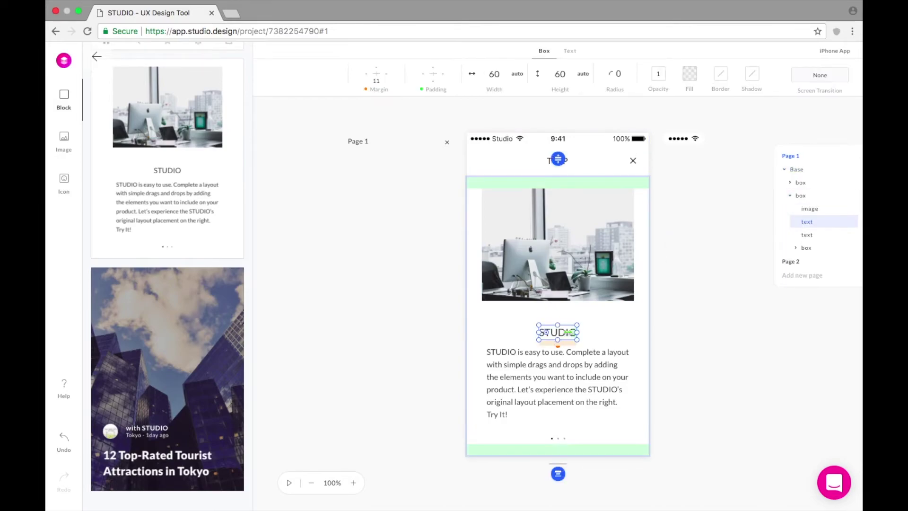
pyautogui.doubleClick(558, 332)
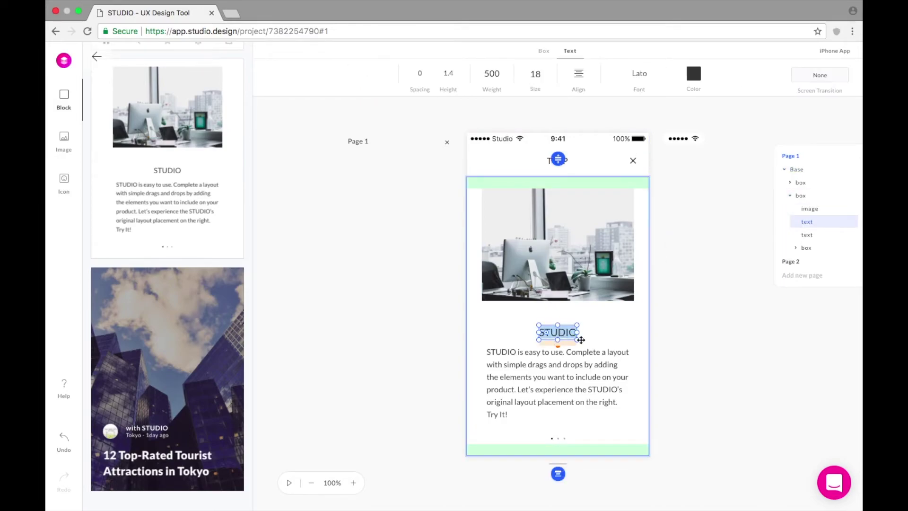
pyautogui.write('Los')
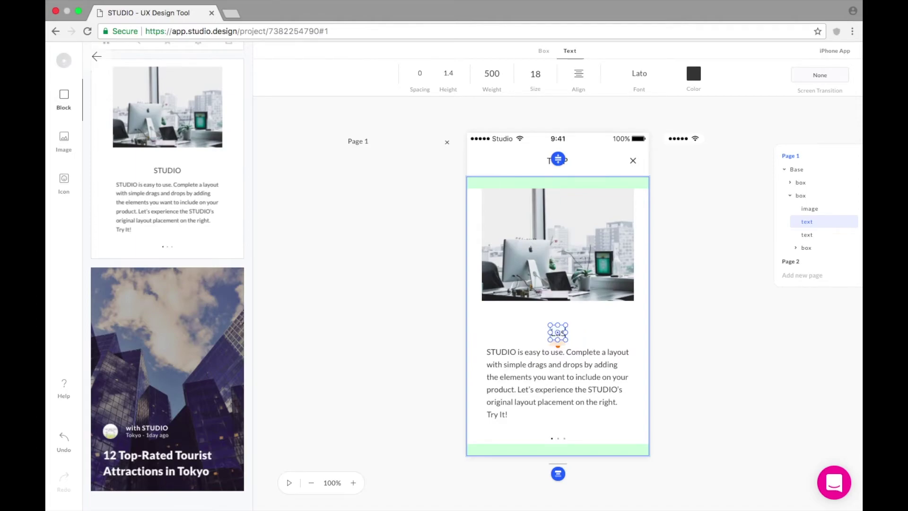
pyautogui.write(' Vegas')
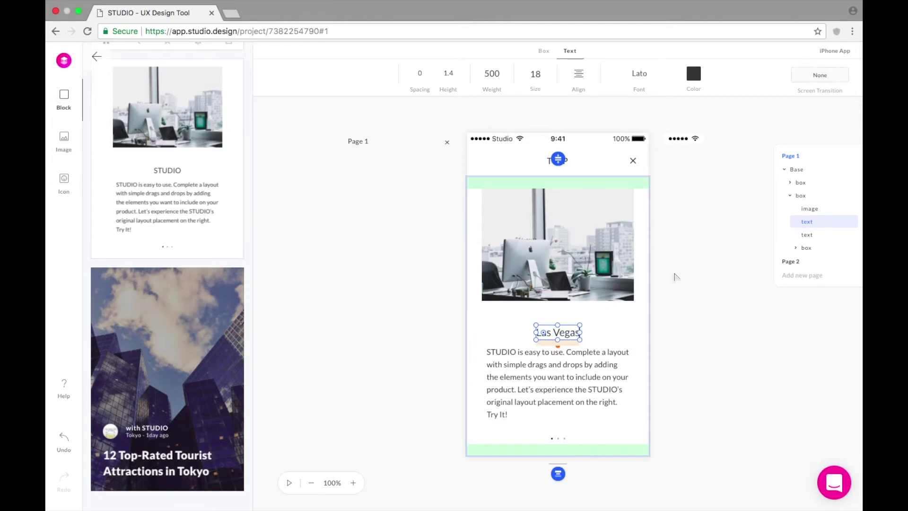
pyautogui.click(675, 276)
# Replace the desk photo with the dark Unsplash photo of neon-lit bookshelves from the "books, libraries, paper" collection.
pyautogui.click(598, 243)
pyautogui.click(598, 243)
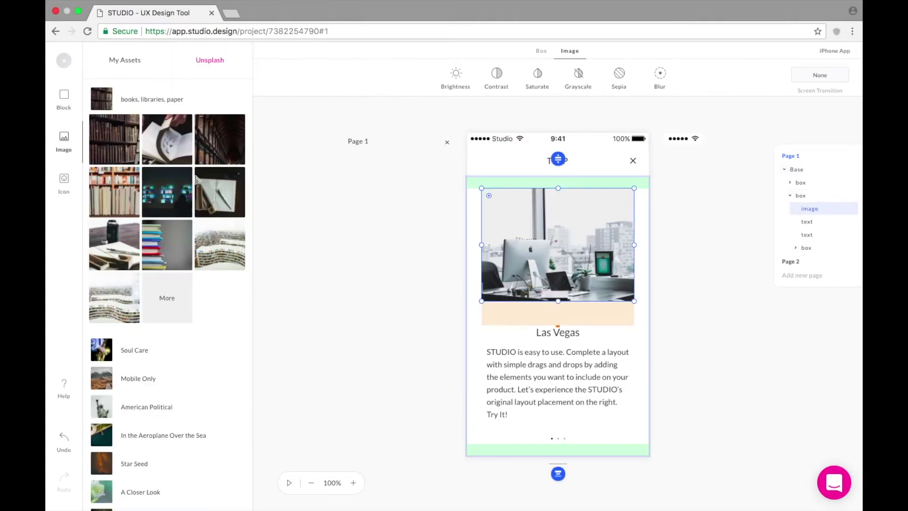
pyautogui.click(168, 193)
pyautogui.click(168, 151)
pyautogui.click(167, 192)
pyautogui.click(167, 245)
pyautogui.scroll(-3, 189, 236)
pyautogui.click(188, 231)
pyautogui.scroll(-1, 189, 231)
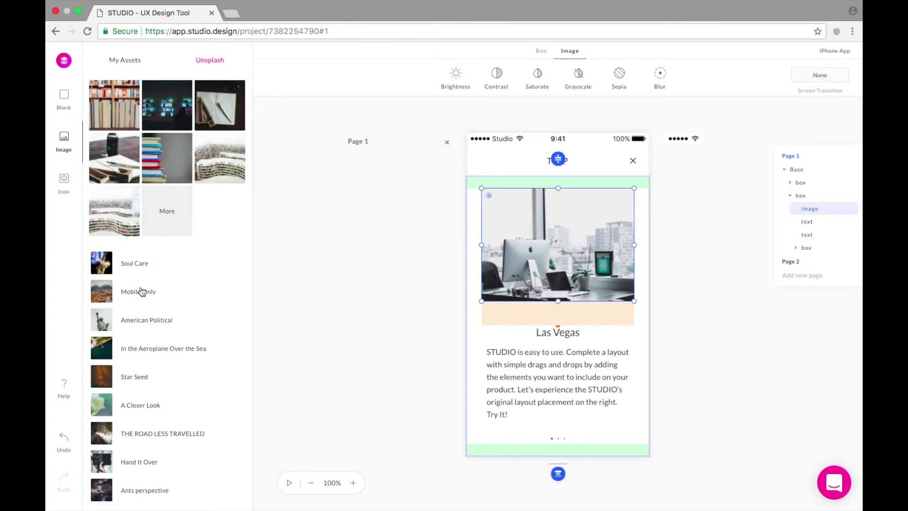
pyautogui.scroll(3, 142, 290)
pyautogui.scroll(-2, 156, 213)
pyautogui.click(168, 247)
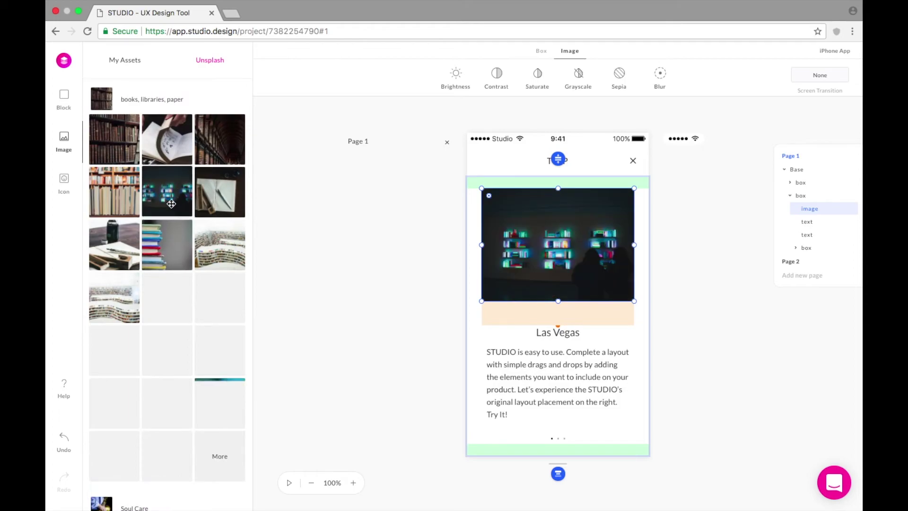
pyautogui.click(369, 213)
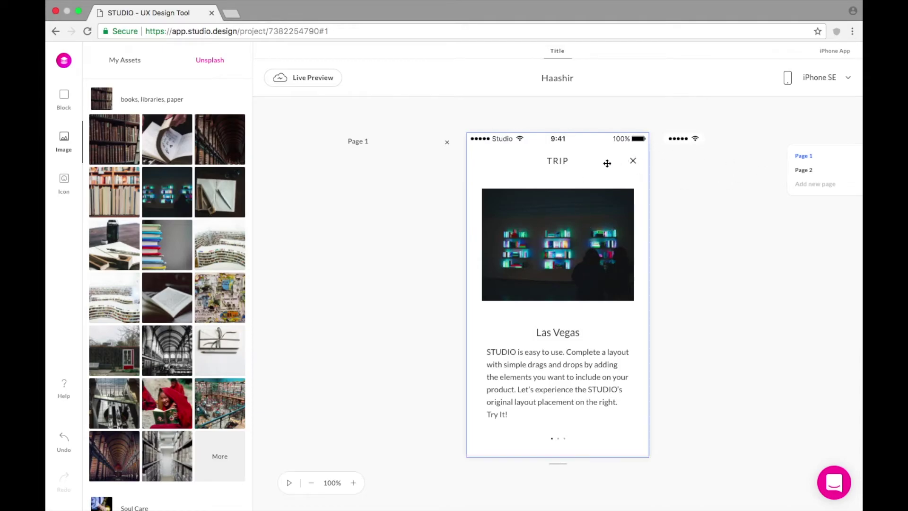
# Open the TRIP header title for editing to view its text settings, and deselect it.
pyautogui.click(558, 161)
pyautogui.click(556, 160)
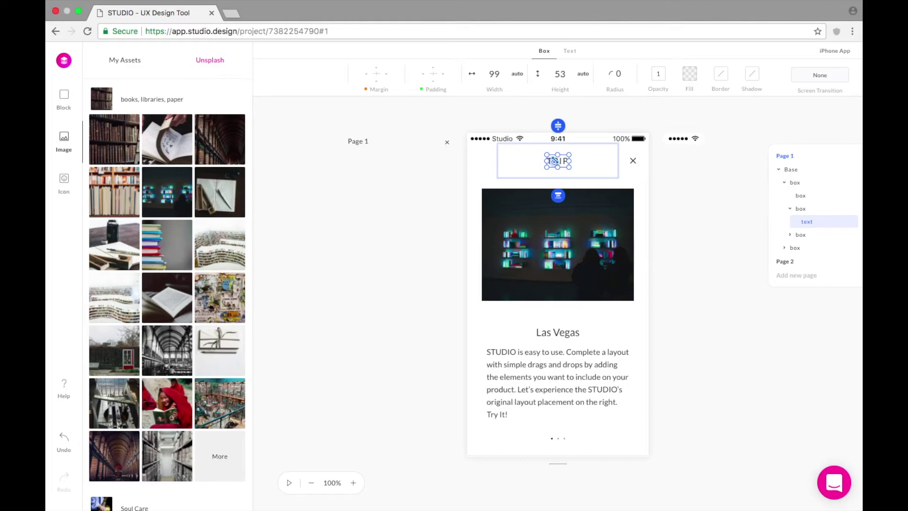
pyautogui.click(563, 161)
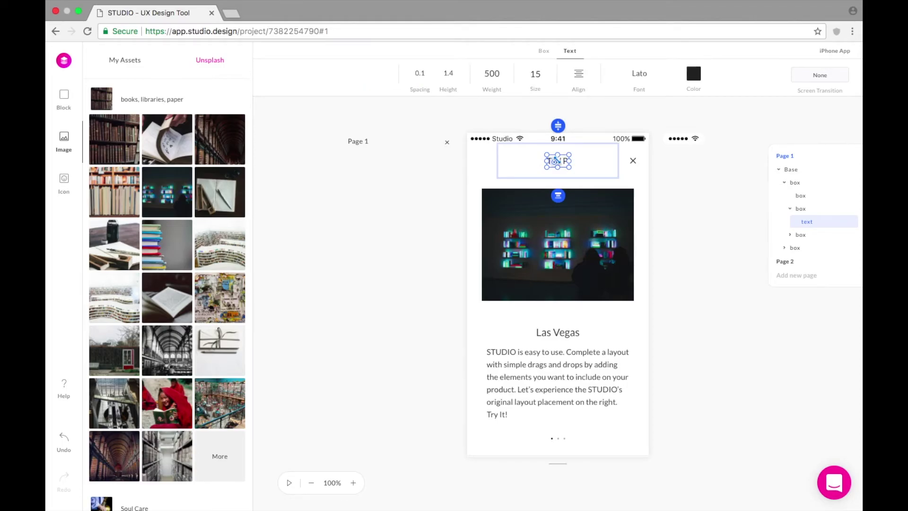
pyautogui.click(657, 220)
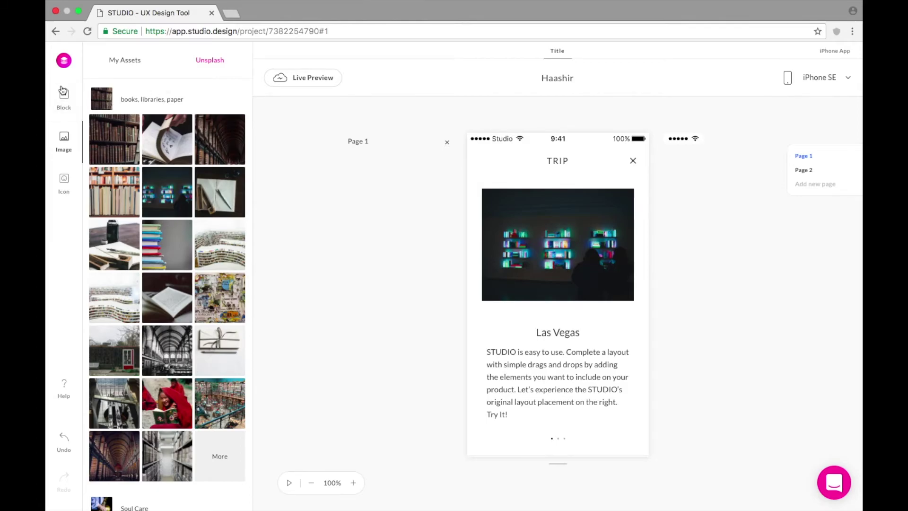
# Try placing a basic Text block inside the bookshelf image, and delete it.
pyautogui.click(76, 105)
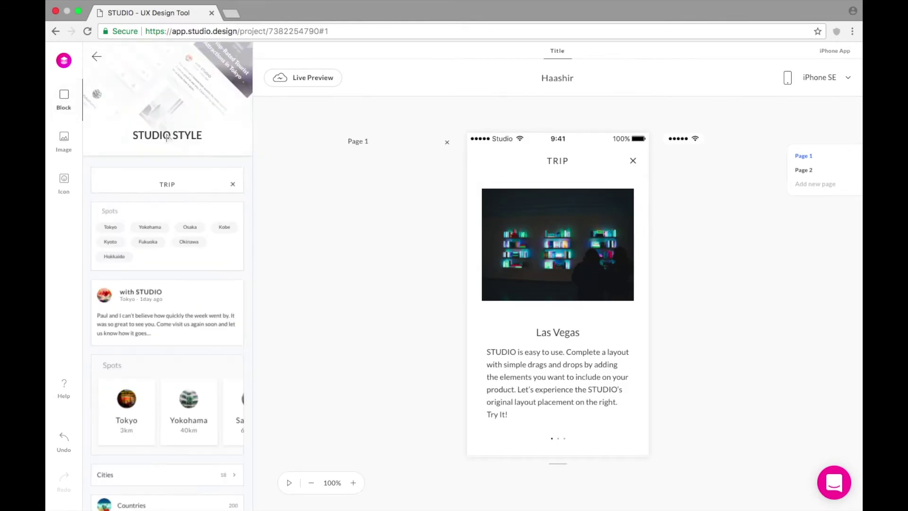
pyautogui.click(96, 56)
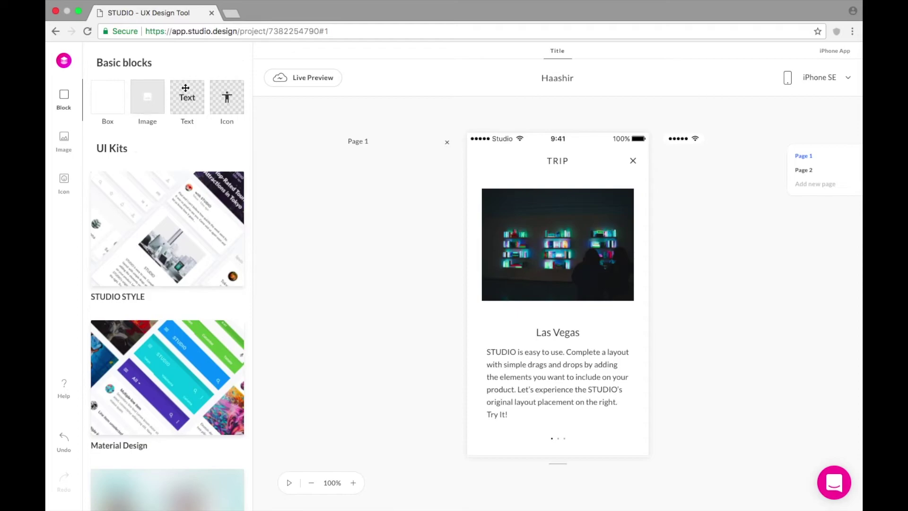
pyautogui.moveTo(187, 97); pyautogui.dragTo(559, 258)
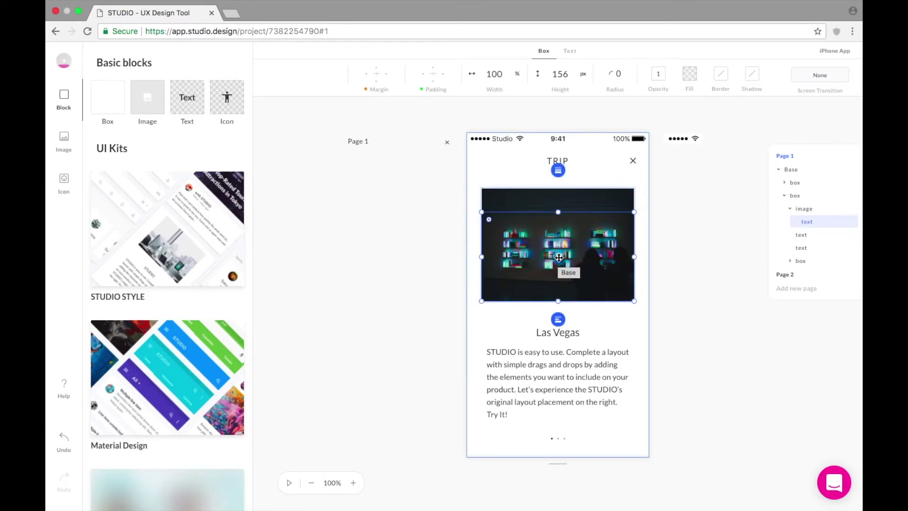
pyautogui.press('Delete')
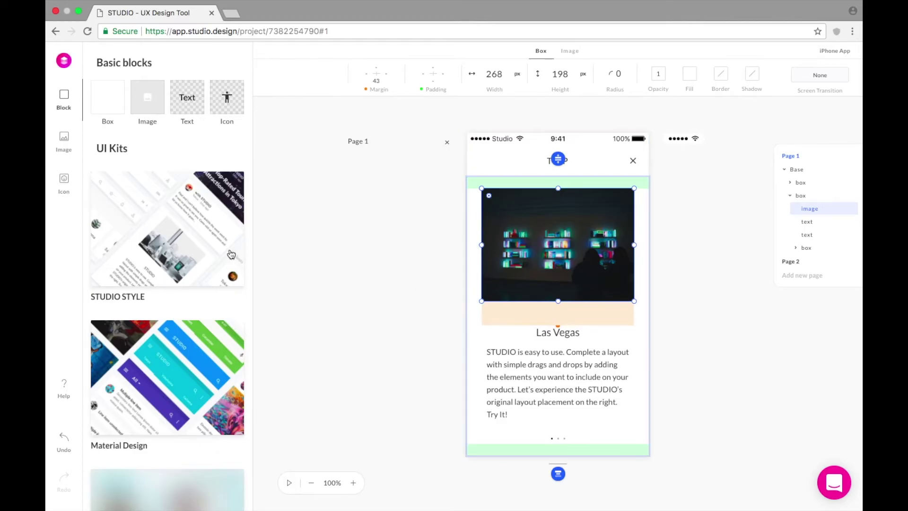
# Look through the UI kit list, the image's box styling options and the Material Icons categories.
pyautogui.scroll(-3, 116, 249)
pyautogui.scroll(3, 116, 249)
pyautogui.moveTo(408, 78)
pyautogui.moveTo(705, 74)
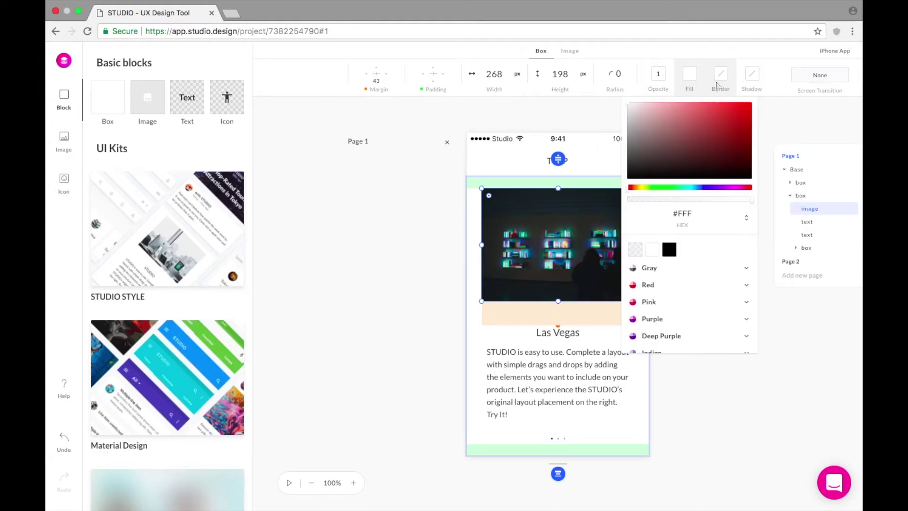
pyautogui.click(76, 202)
pyautogui.scroll(-3, 170, 212)
pyautogui.scroll(3, 156, 165)
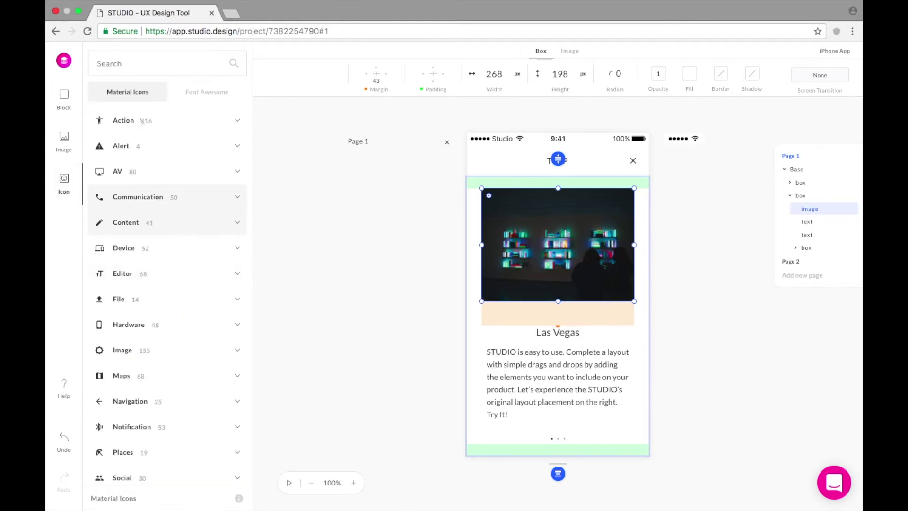
pyautogui.click(63, 99)
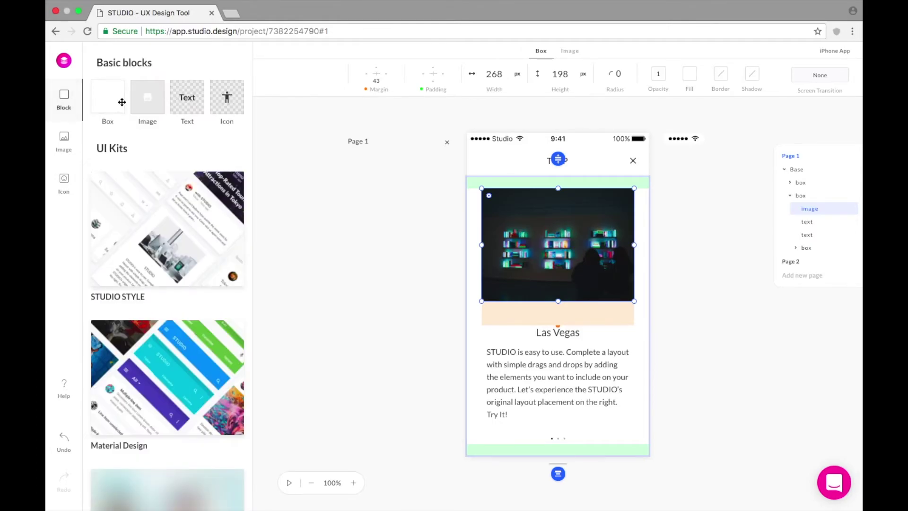
pyautogui.click(65, 62)
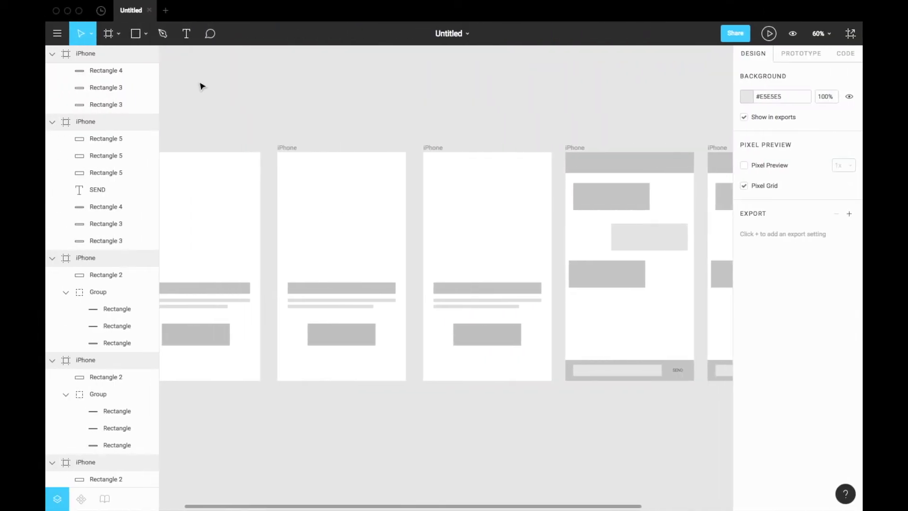
# Switch to Safari and look over the InVision homepage, including its design prototyping tools section.
pyautogui.hscroll(-3, 286, 119)
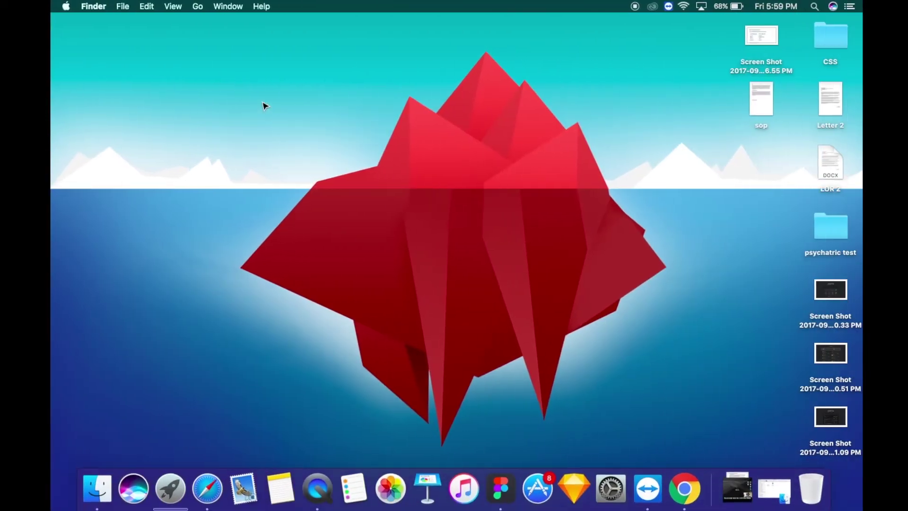
pyautogui.hotkey('ctrl', 'Right')
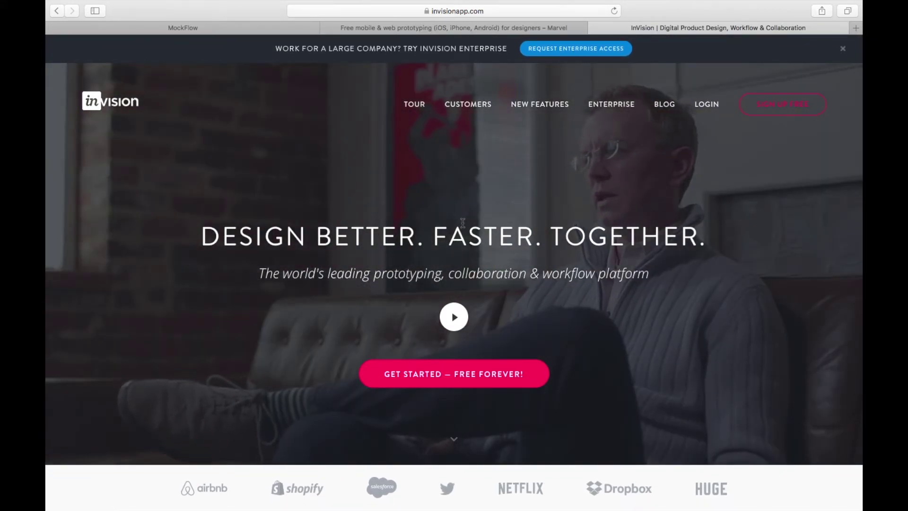
pyautogui.scroll(-10, 462, 222)
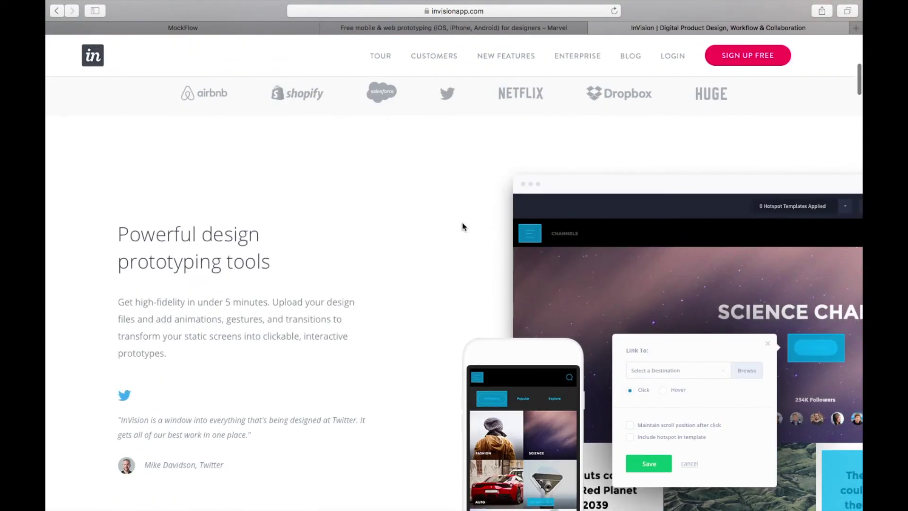
pyautogui.scroll(10, 462, 222)
pyautogui.scroll(-10, 462, 225)
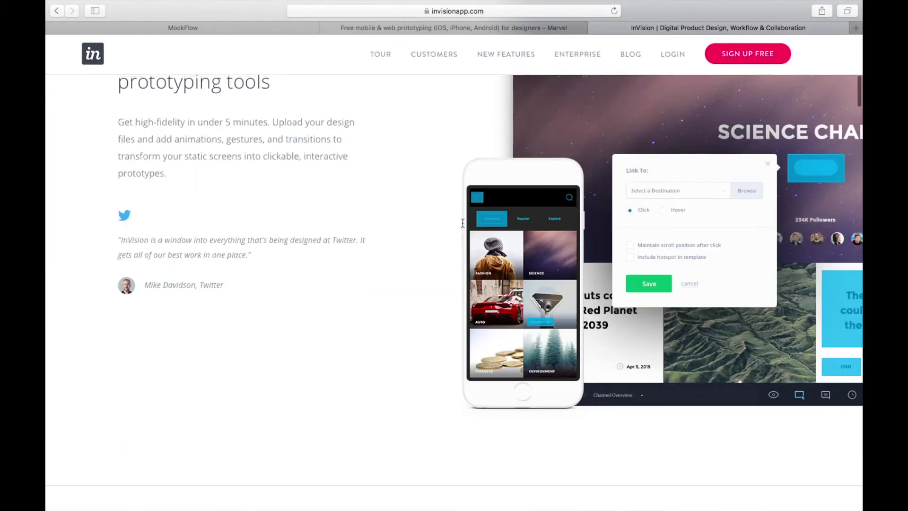
pyautogui.scroll(10, 462, 226)
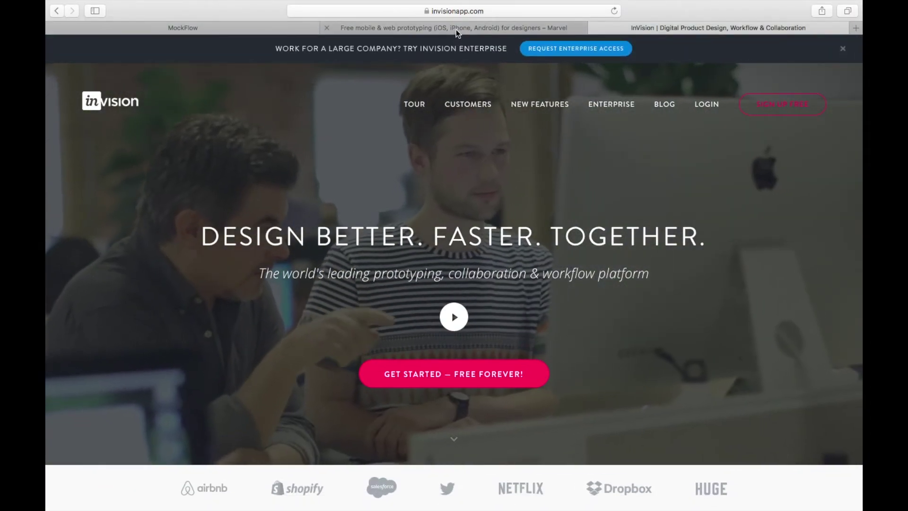
# Look at the Marvel and InVision homepages in turn, and open the MockFlow page.
pyautogui.click(456, 29)
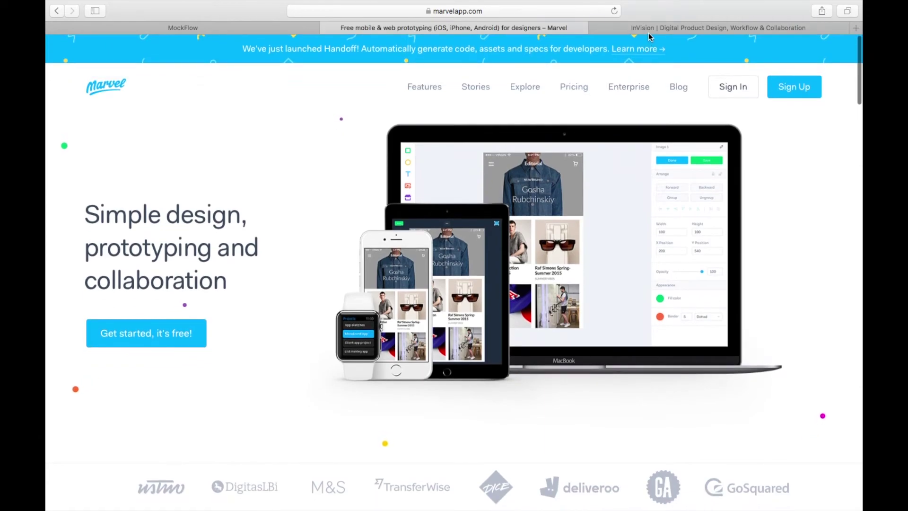
pyautogui.click(649, 31)
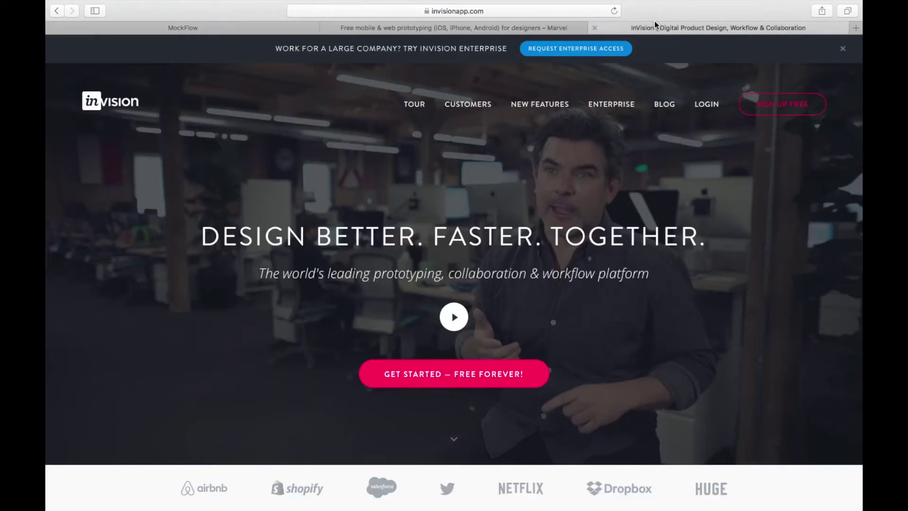
pyautogui.click(516, 29)
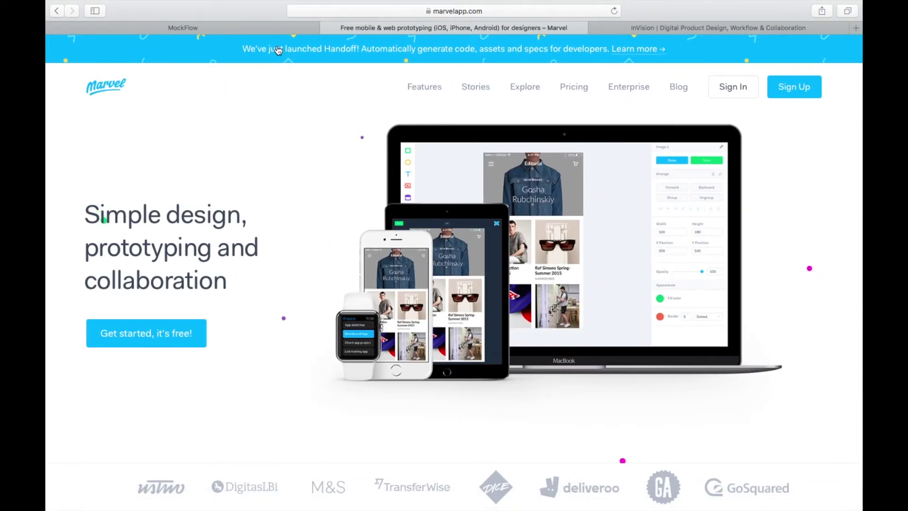
pyautogui.click(183, 28)
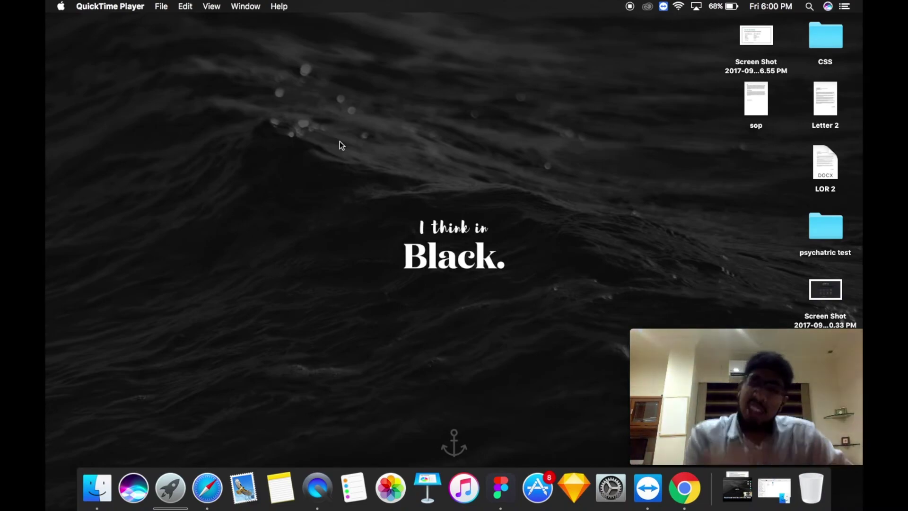
# Switch to Safari and look over MockFlow's new wireframe templates, the Marvel homepage and the InVision page.
pyautogui.hotkey('ctrl', 'Right')
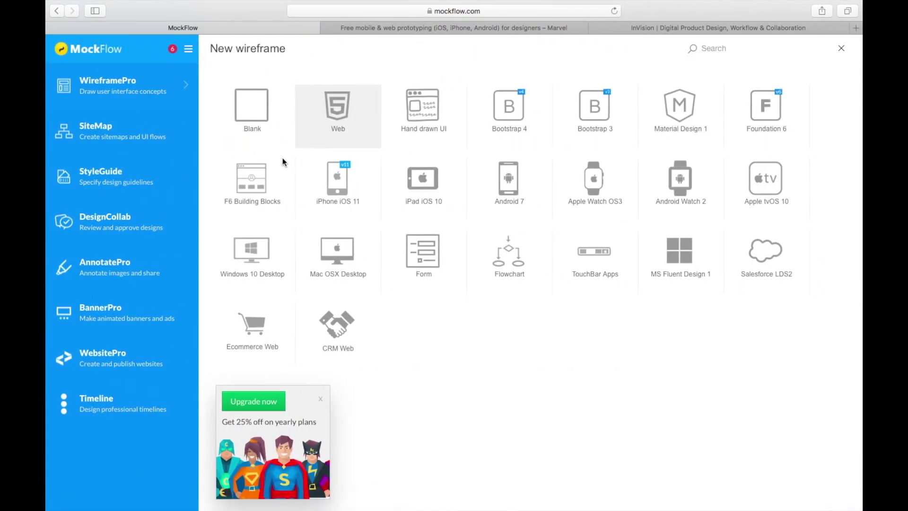
pyautogui.click(430, 26)
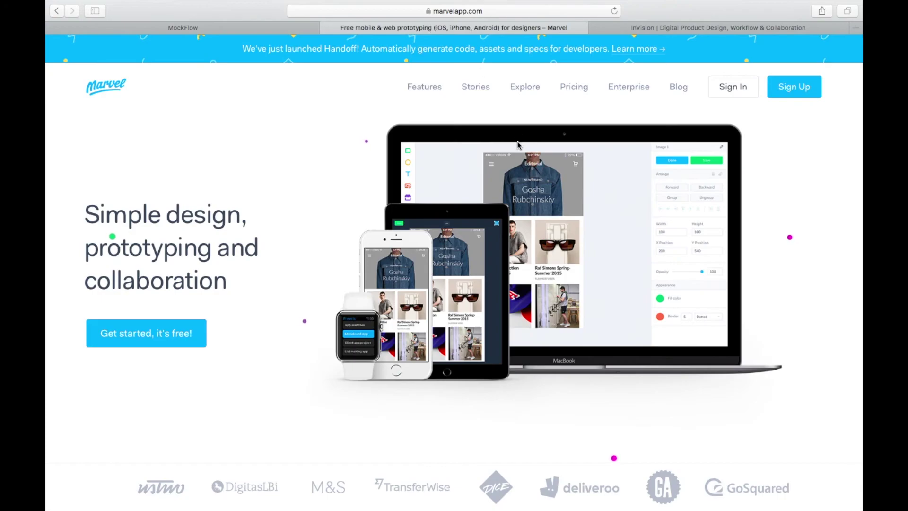
pyautogui.click(726, 27)
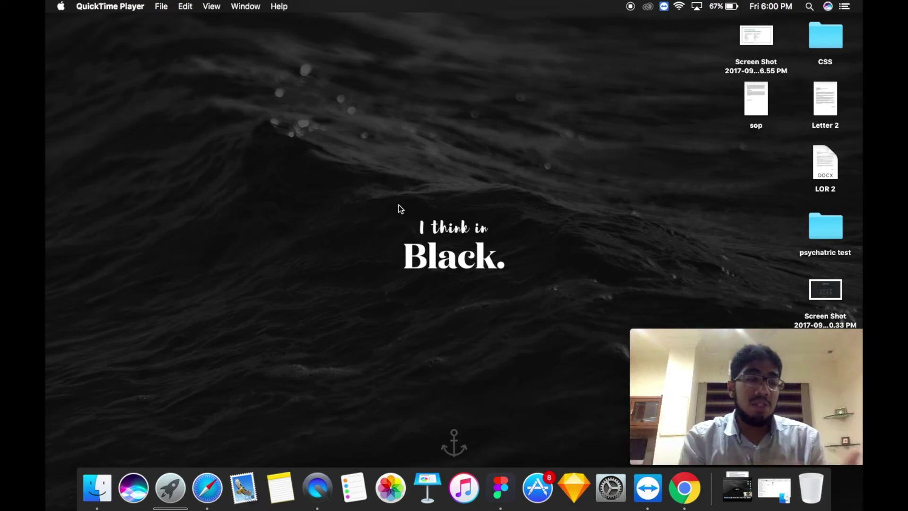
# Switch to Figma and examine the design properties and prototype connection of the button rectangle on the first iPhone frame.
pyautogui.hotkey('ctrl', 'Right')
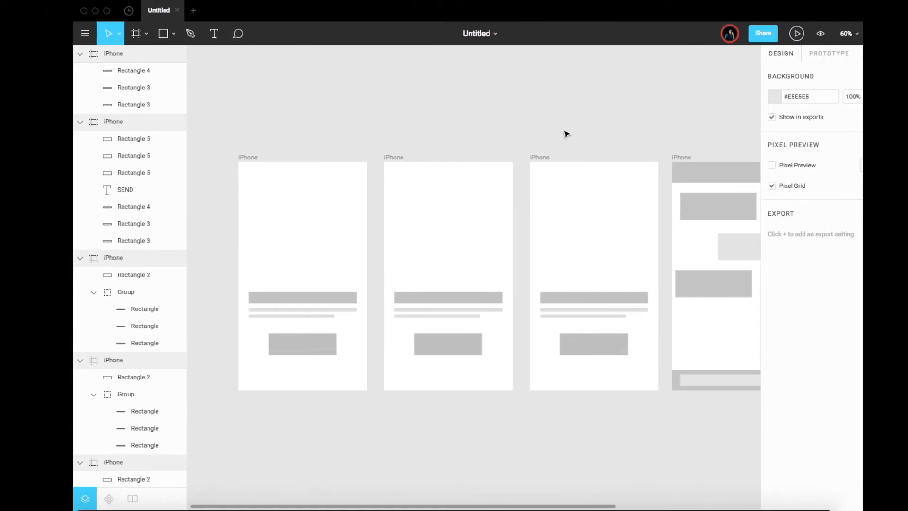
pyautogui.click(244, 352)
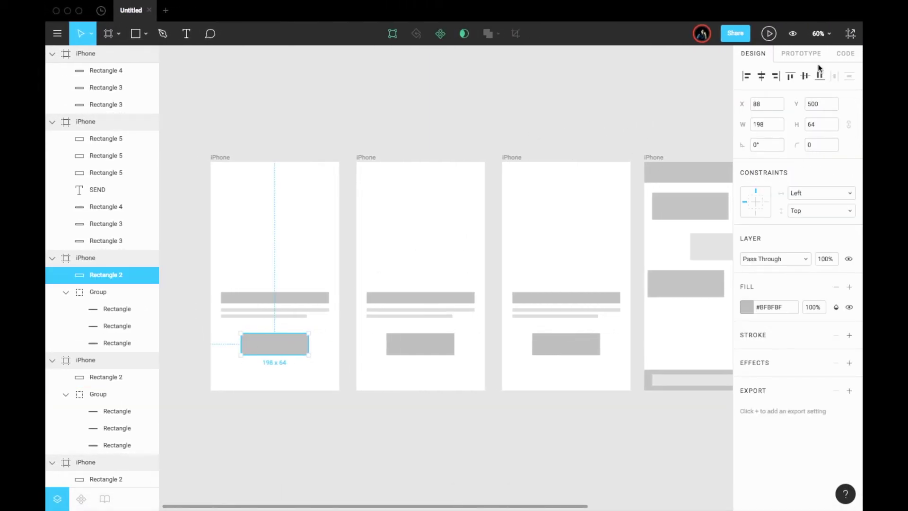
pyautogui.click(801, 53)
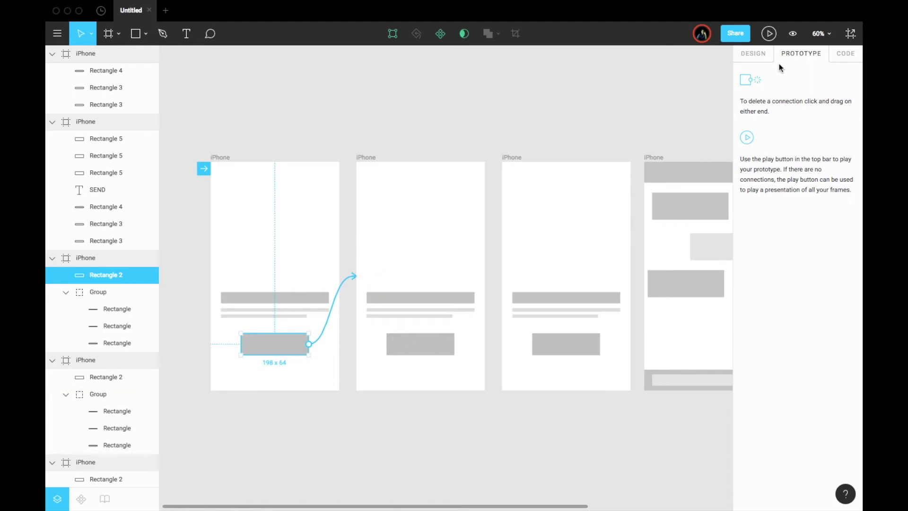
pyautogui.click(768, 52)
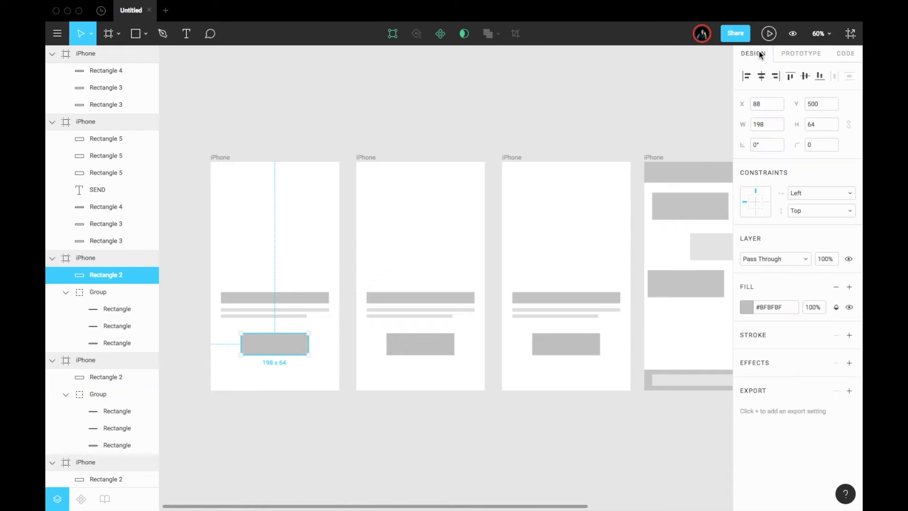
pyautogui.press('super+Tab')
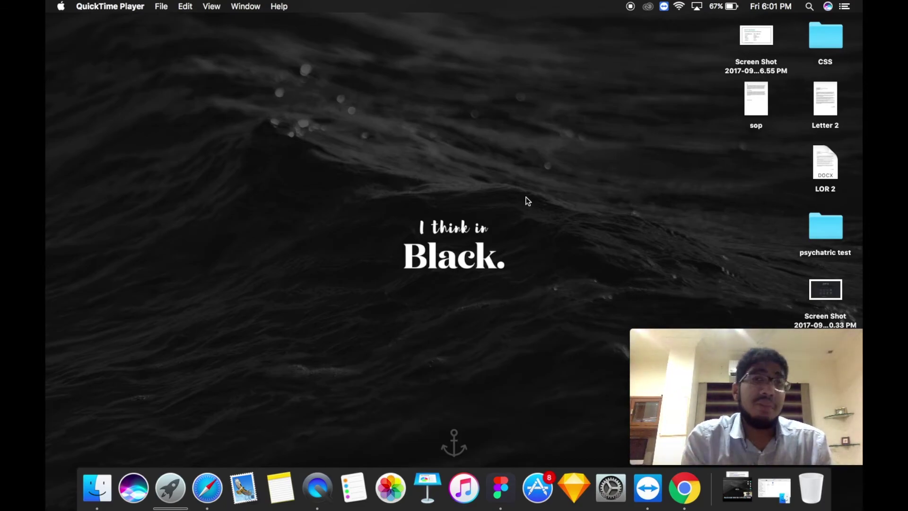
# Return to Figma and examine the code properties of the first iPhone frame's button rectangle, including the CSS format option.
pyautogui.hotkey('ctrl', 'Right')
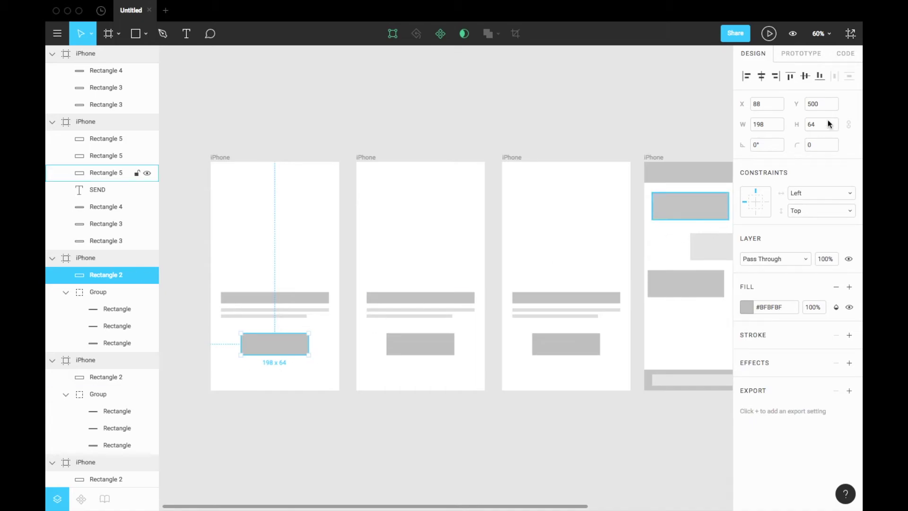
pyautogui.click(850, 56)
pyautogui.click(789, 81)
pyautogui.click(785, 92)
pyautogui.click(773, 75)
pyautogui.click(771, 89)
pyautogui.click(771, 84)
pyautogui.click(764, 57)
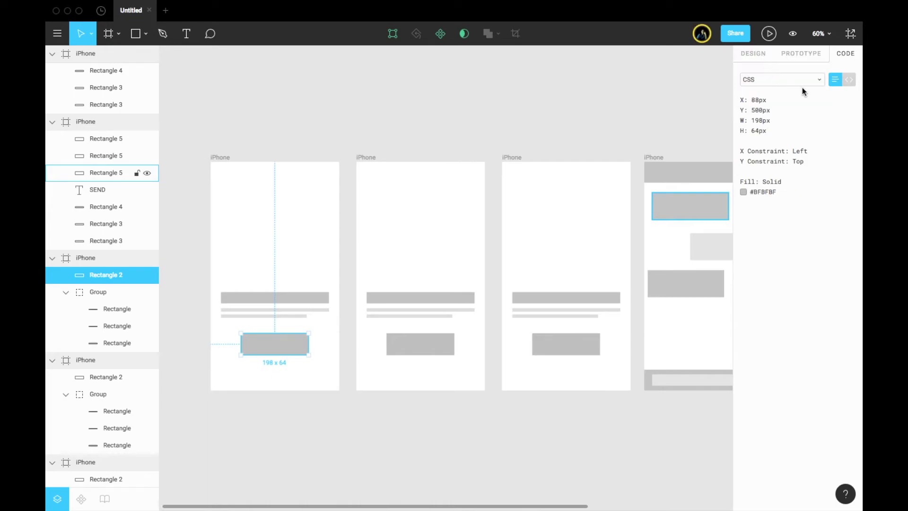
pyautogui.click(756, 58)
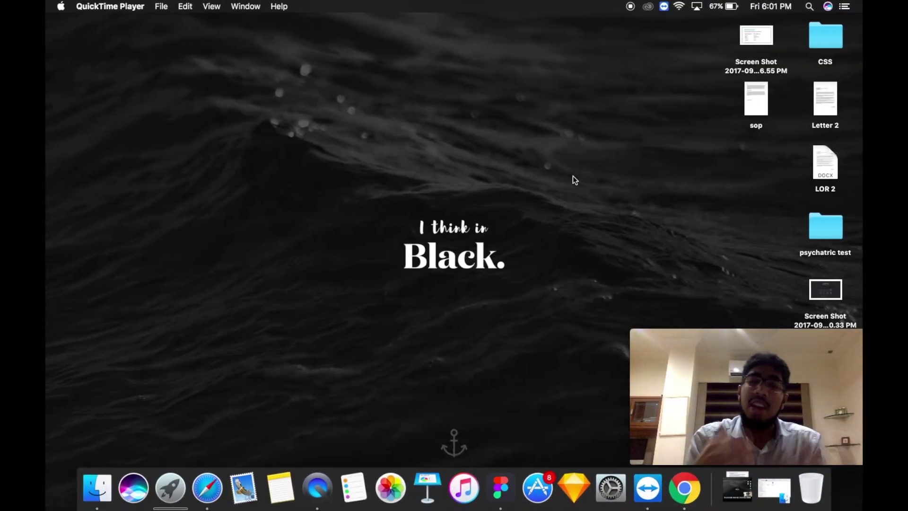